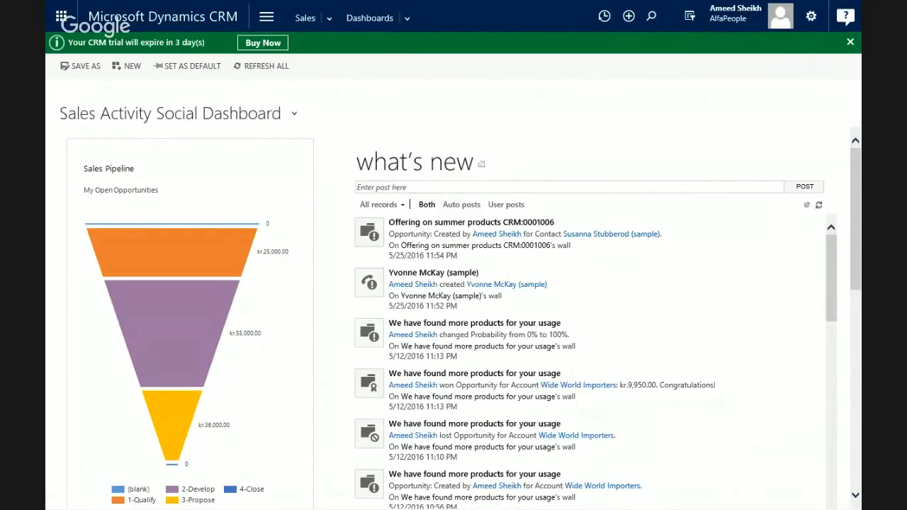
Open the Administration page in the Settings area.
mouse_move(782, 241)
click(268, 20)
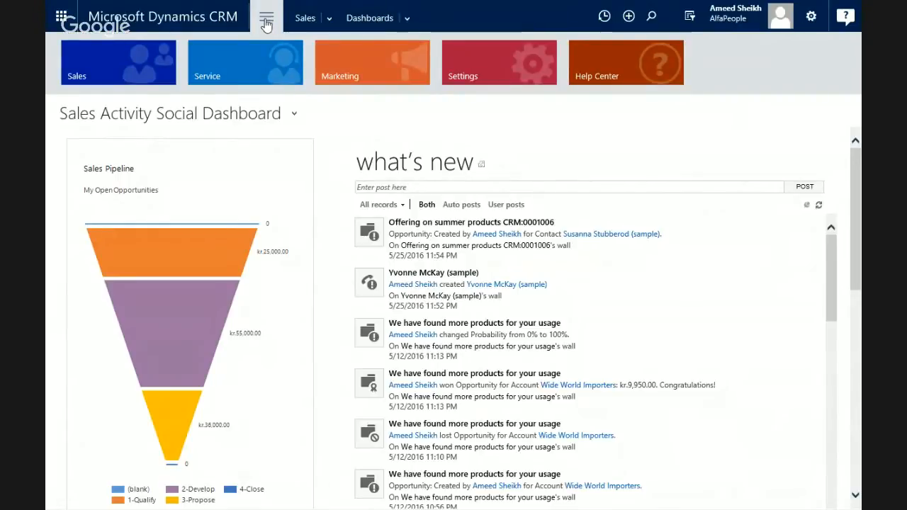
click(491, 72)
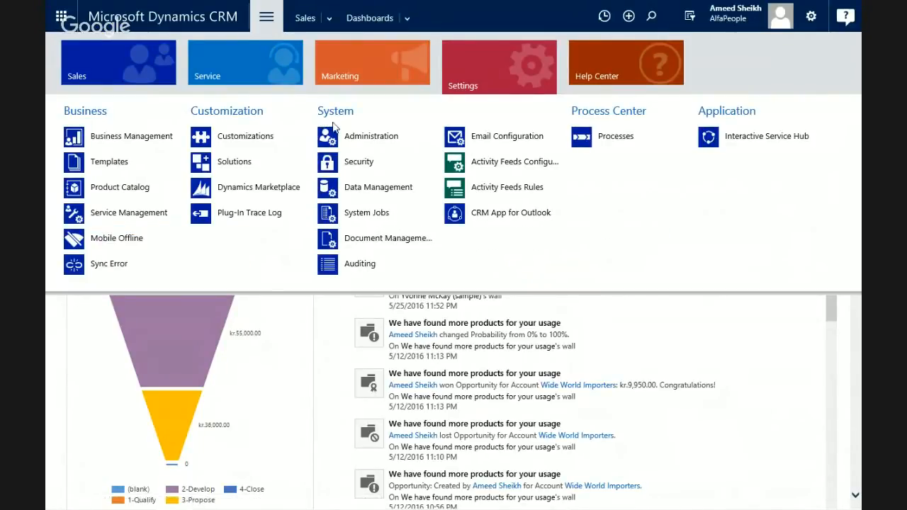
click(381, 144)
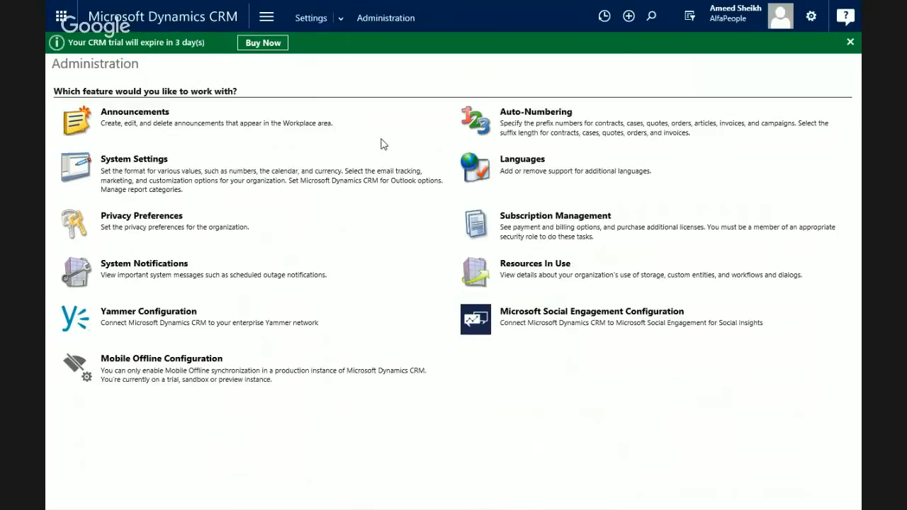
Show the available Settings sections again and return to the Administration page.
click(275, 14)
click(535, 51)
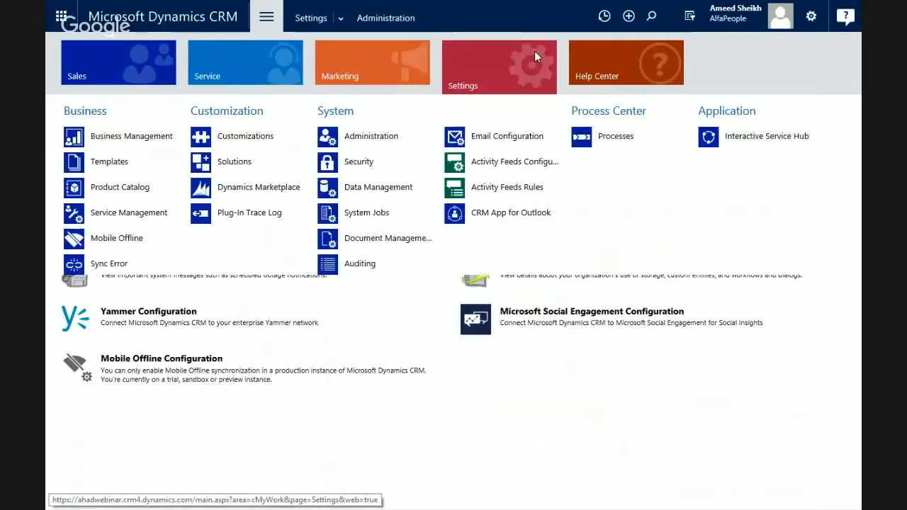
click(368, 136)
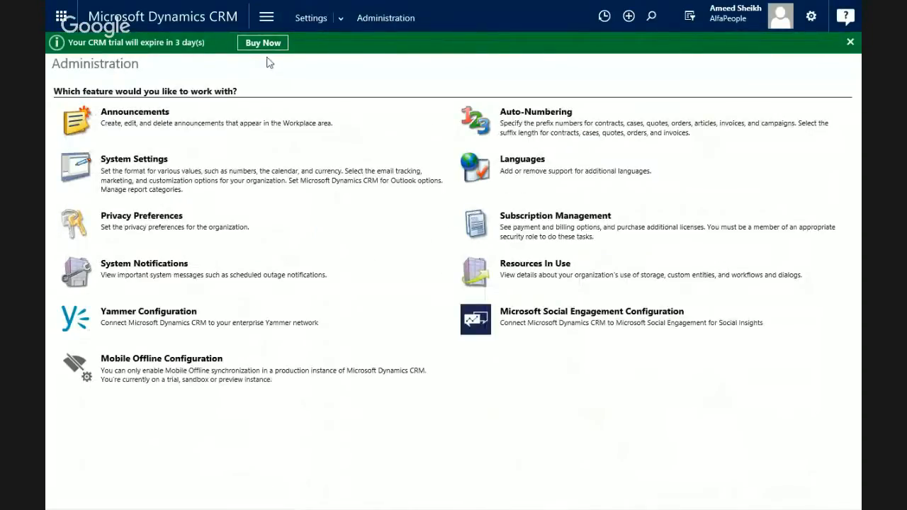
Open the list of active business units in the Security section of Settings.
click(281, 27)
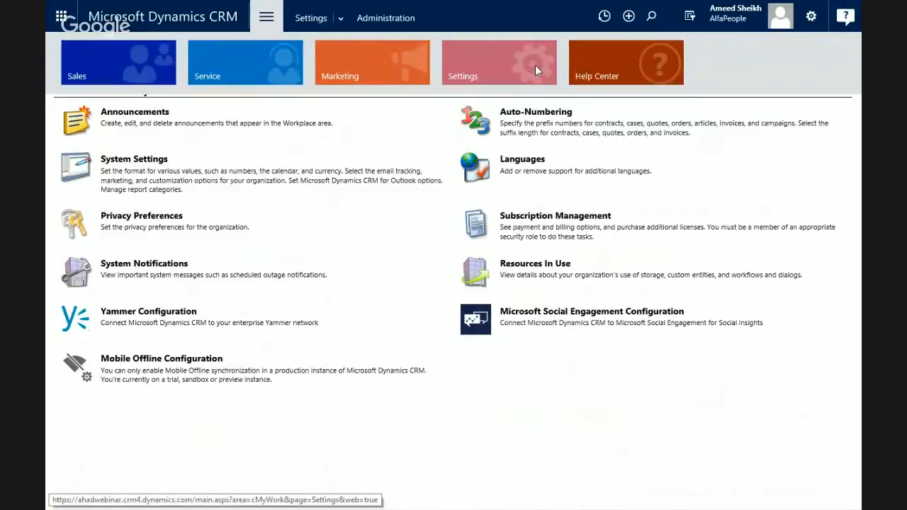
click(535, 67)
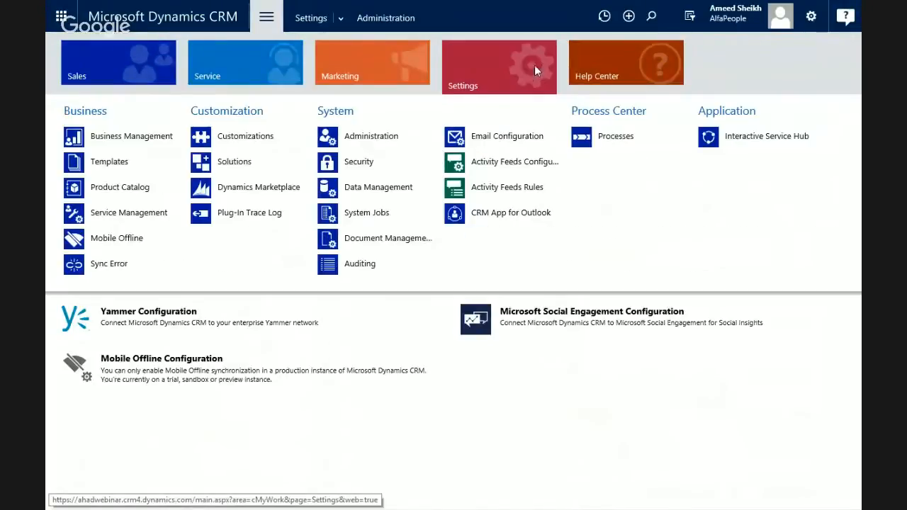
click(366, 163)
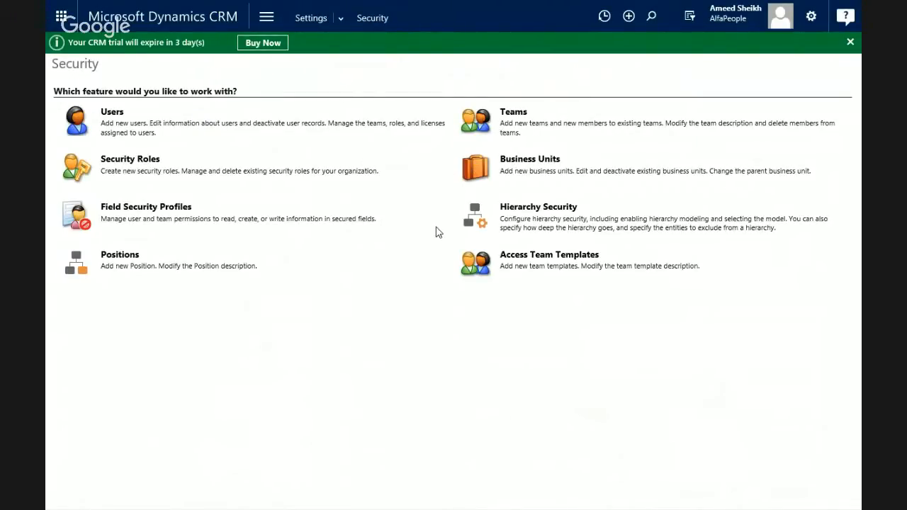
click(527, 167)
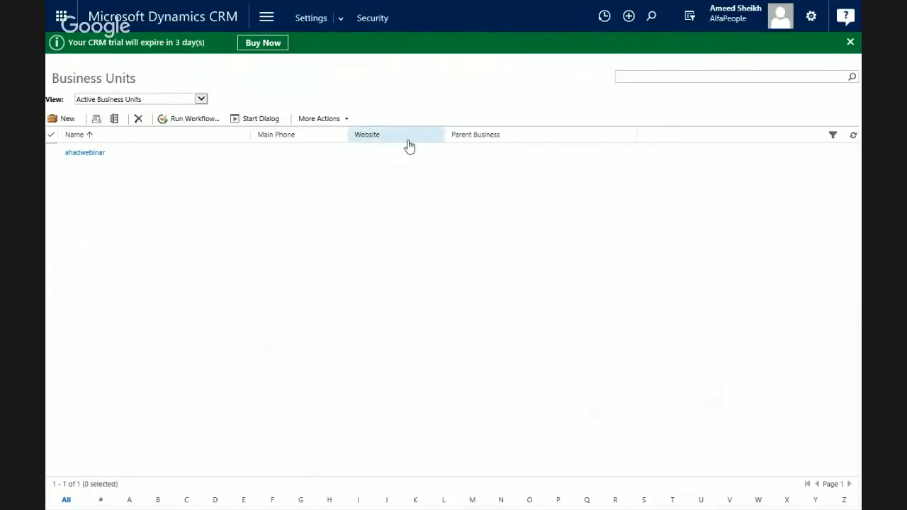
Leave full-screen view, highlight the organization name "ahadwebinar" in the page's web address, and return to full-screen view.
key(F11)
click(175, 28)
click(178, 26)
key(Left)
key(Left)
key(Left)
key(Left)
key(Left)
key(Left)
key(Left)
key(Left)
key(Left)
key(Left)
key(Left)
key(Left)
key(Left)
key(ctrl+shift+Right)
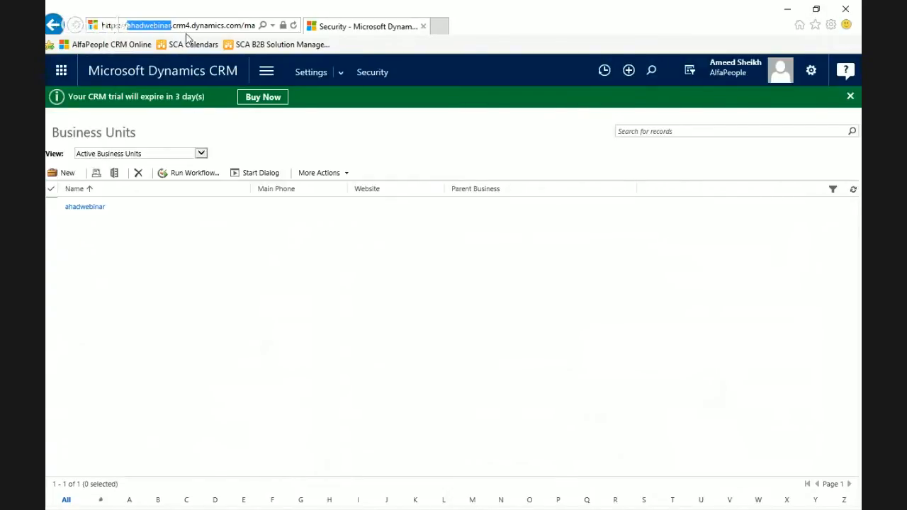
key(F11)
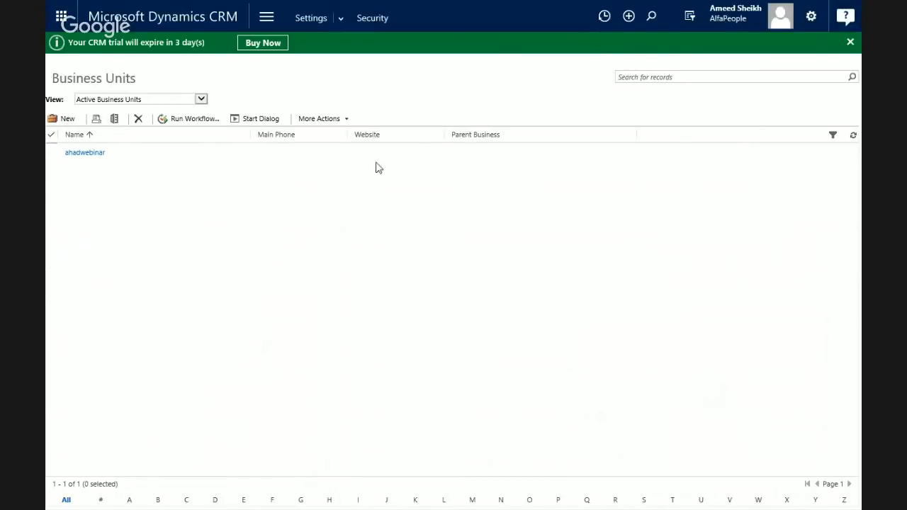
Go back to the Administration page and open the organization's System Settings.
click(341, 20)
click(351, 71)
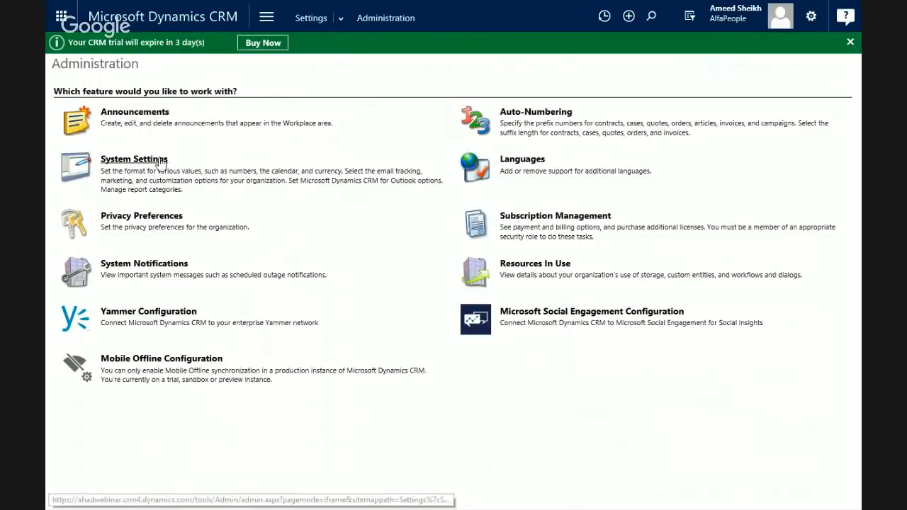
click(160, 161)
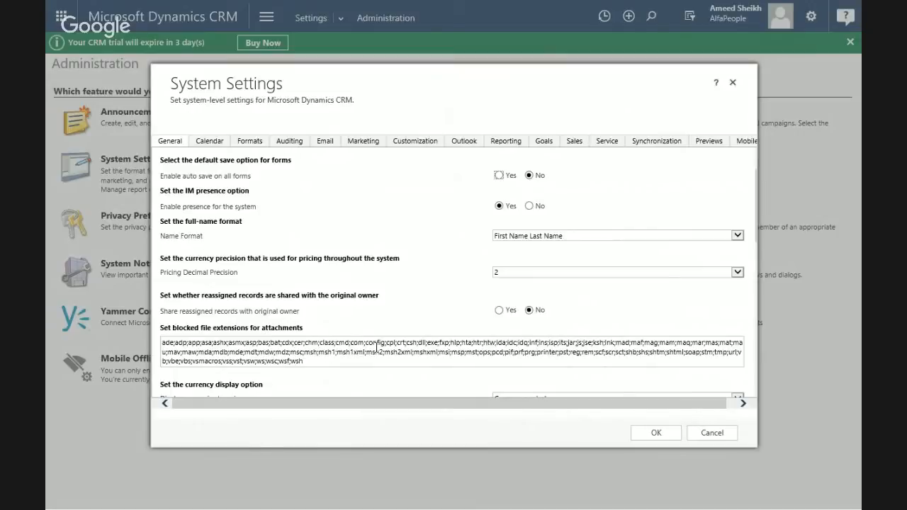
Examine the General system settings, from auto save and currency precision through telephony provider, custom Help and welcome screen options.
scroll(377, 350, down, 4)
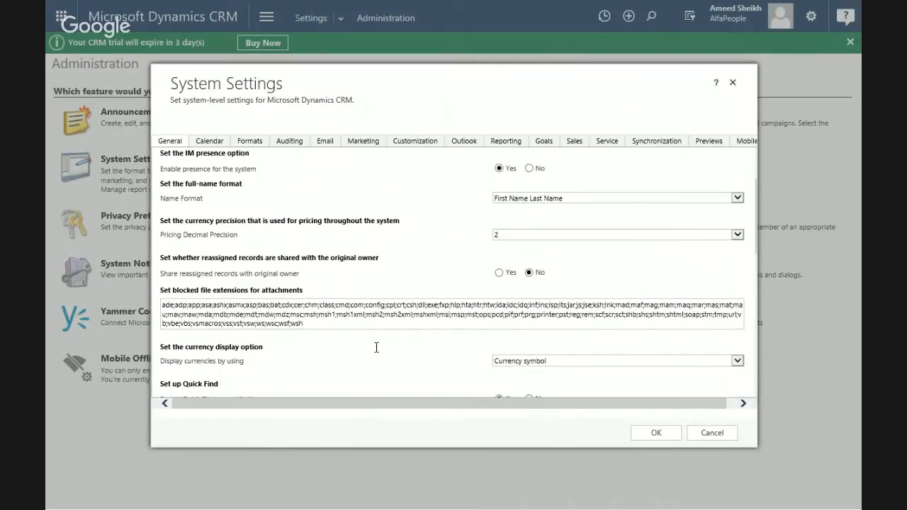
scroll(376, 352, down, 1)
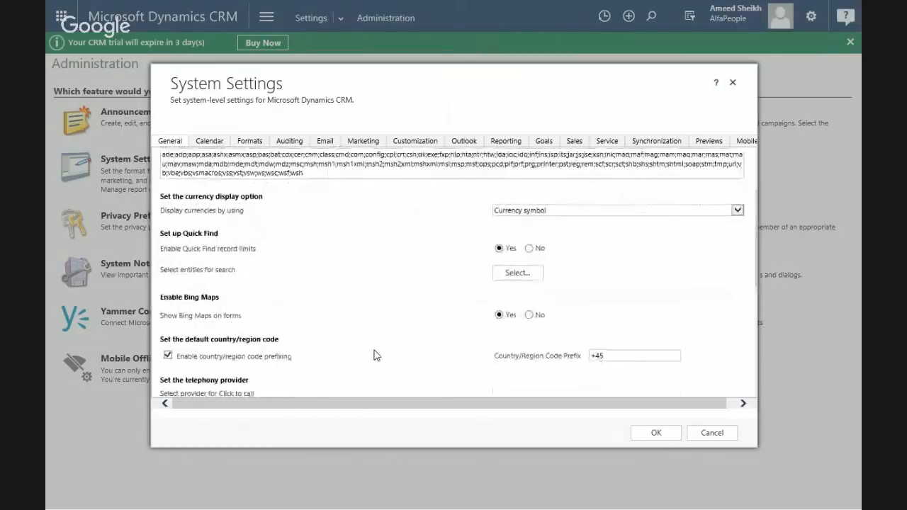
scroll(376, 355, down, 1)
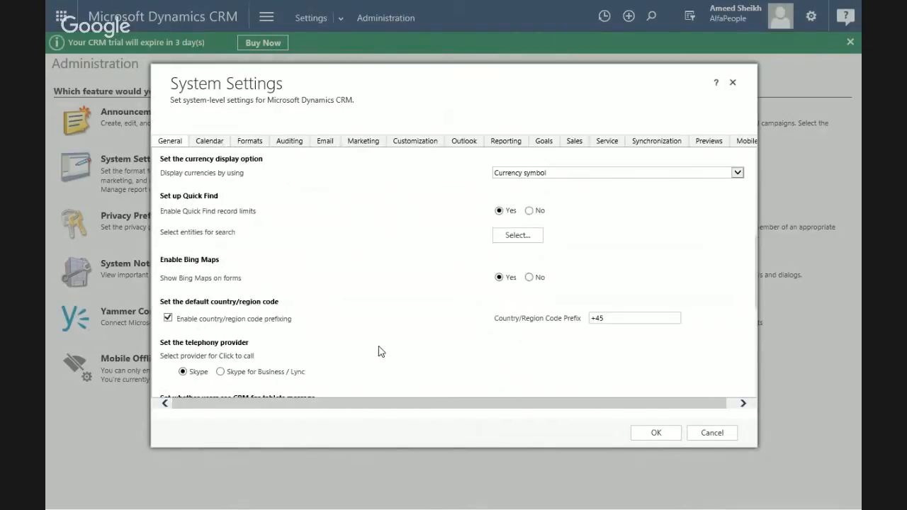
scroll(378, 350, up, 4)
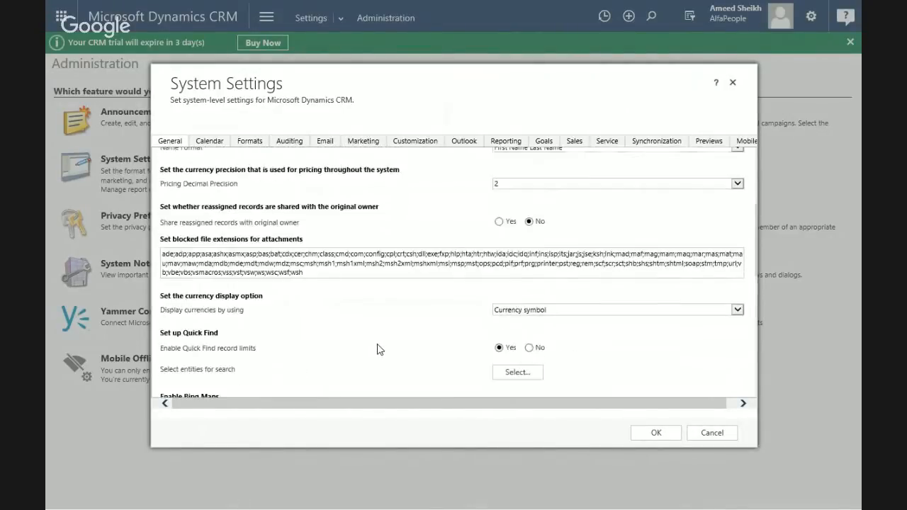
scroll(378, 350, up, 3)
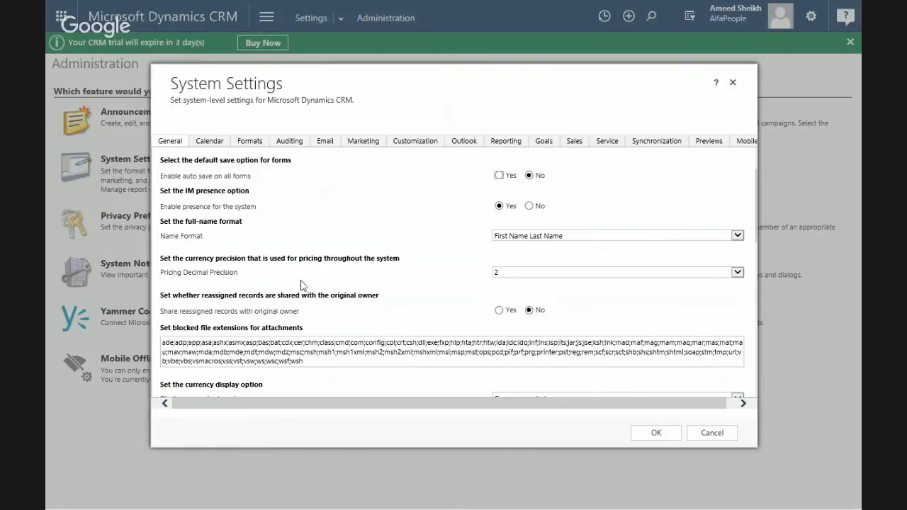
scroll(347, 287, down, 4)
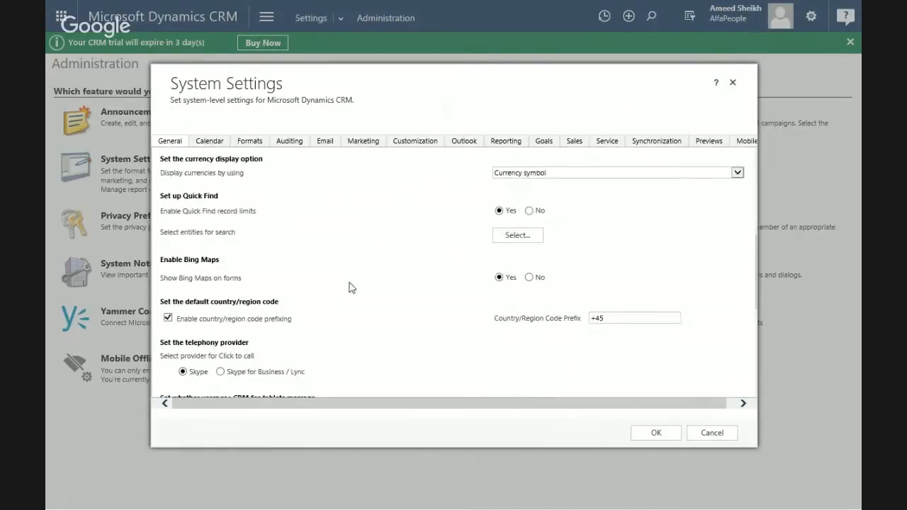
scroll(348, 287, down, 3)
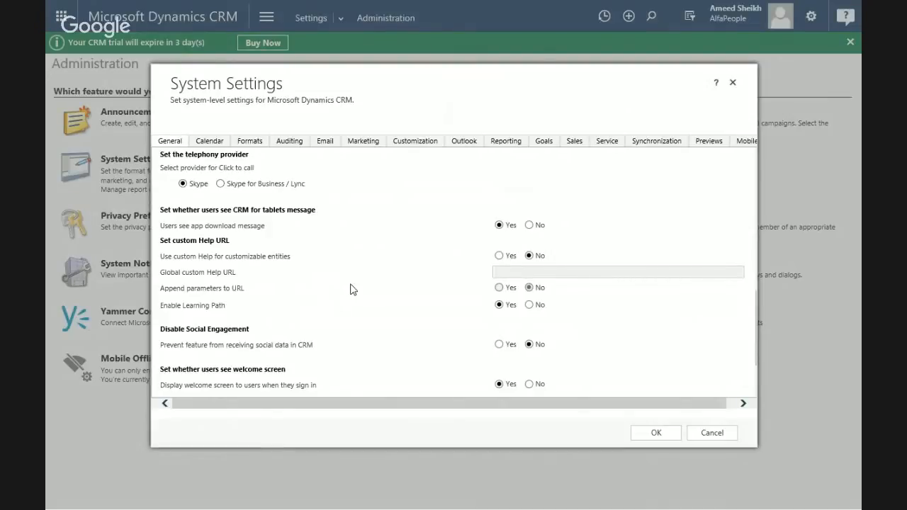
scroll(350, 290, up, 1)
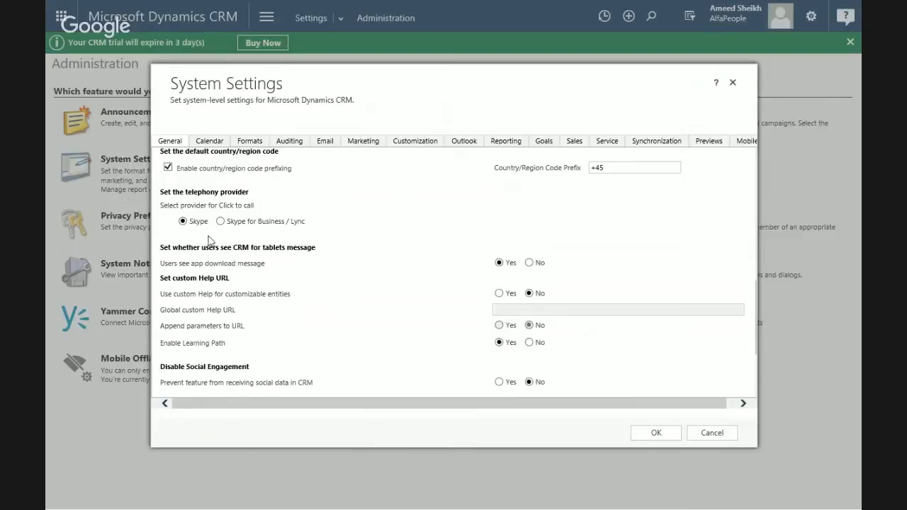
Review the Calendar, Formats, Auditing and Email categories of the system settings.
click(220, 144)
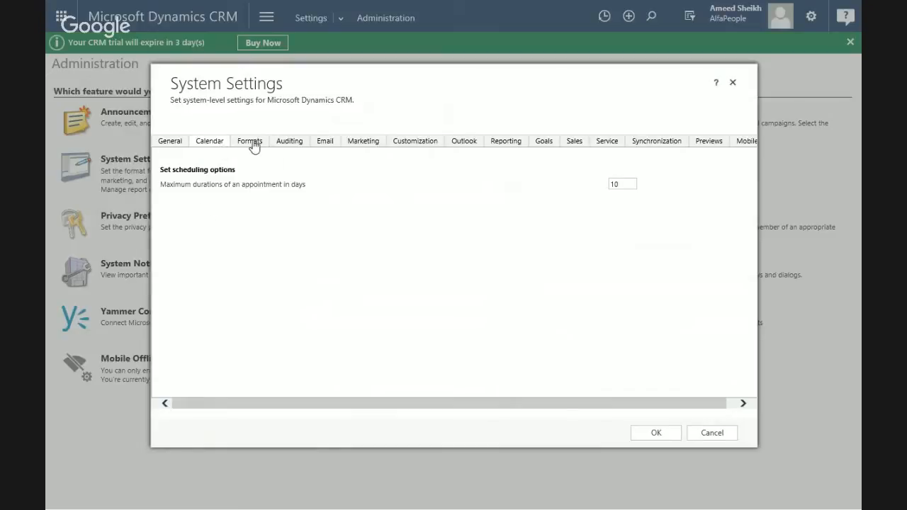
click(252, 144)
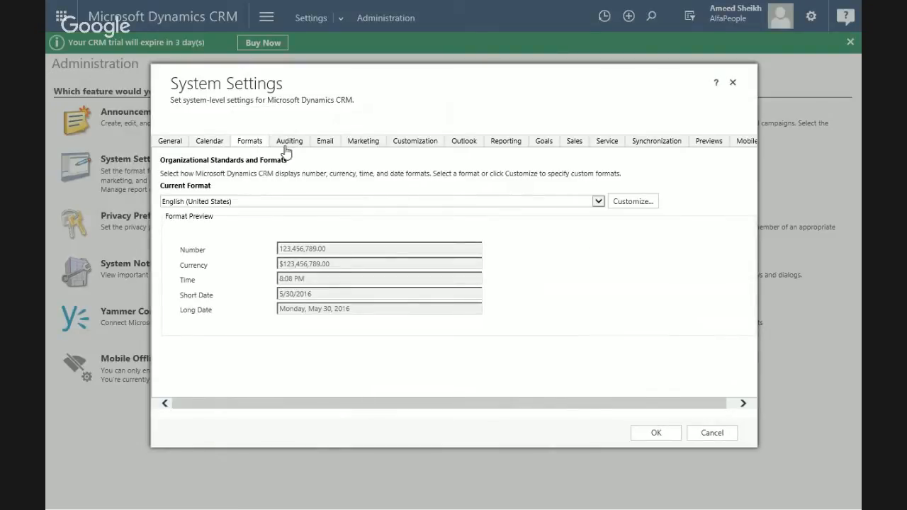
click(286, 148)
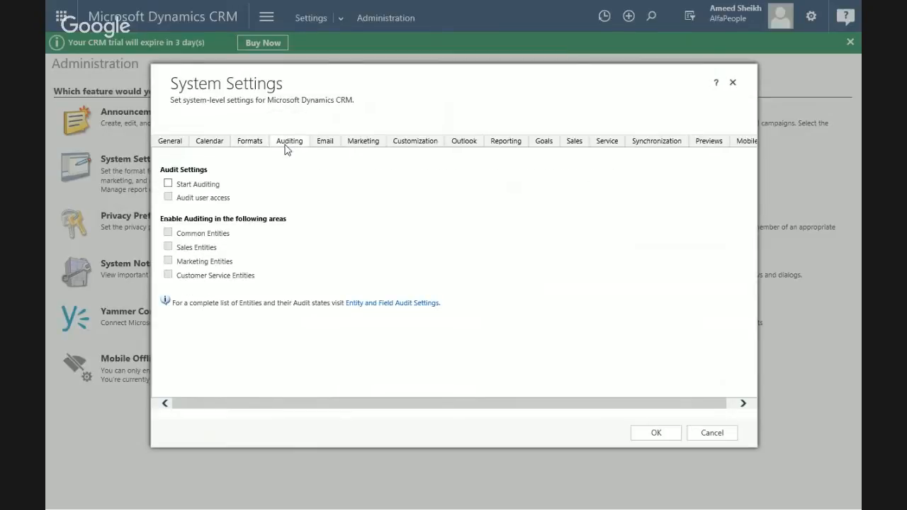
click(323, 143)
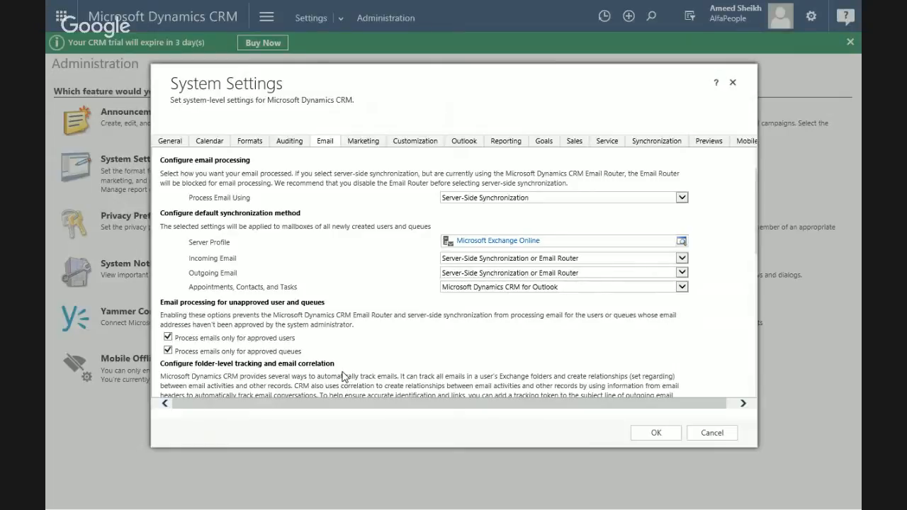
Review the Marketing, Customization and Outlook categories of the system settings, including the Outlook synchronization options.
click(364, 142)
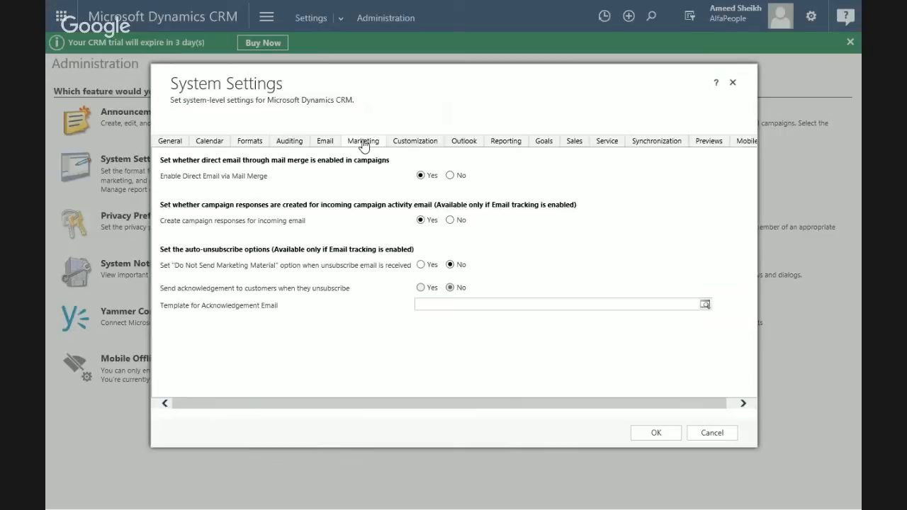
click(420, 146)
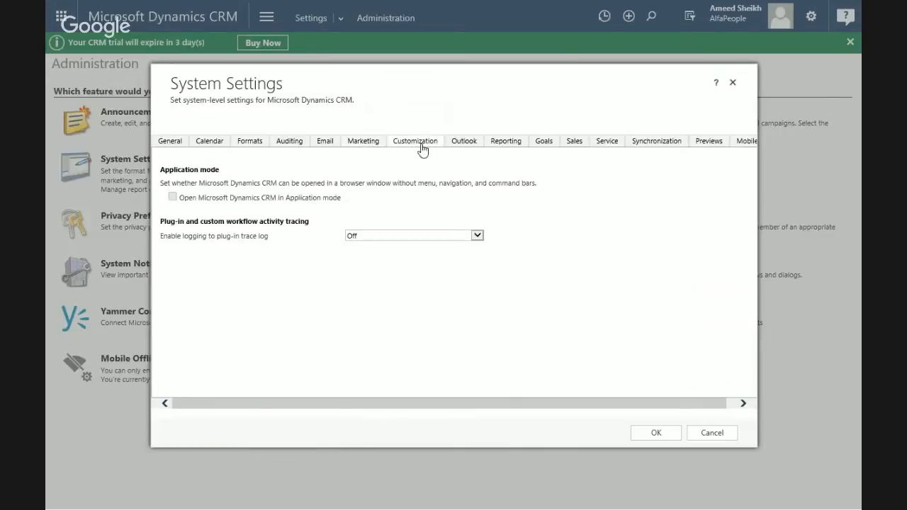
click(459, 145)
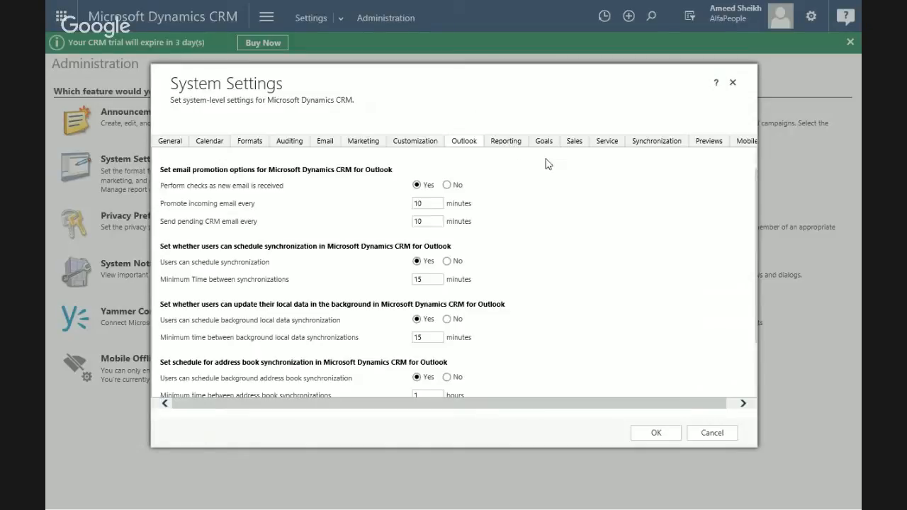
scroll(529, 191, down, 1)
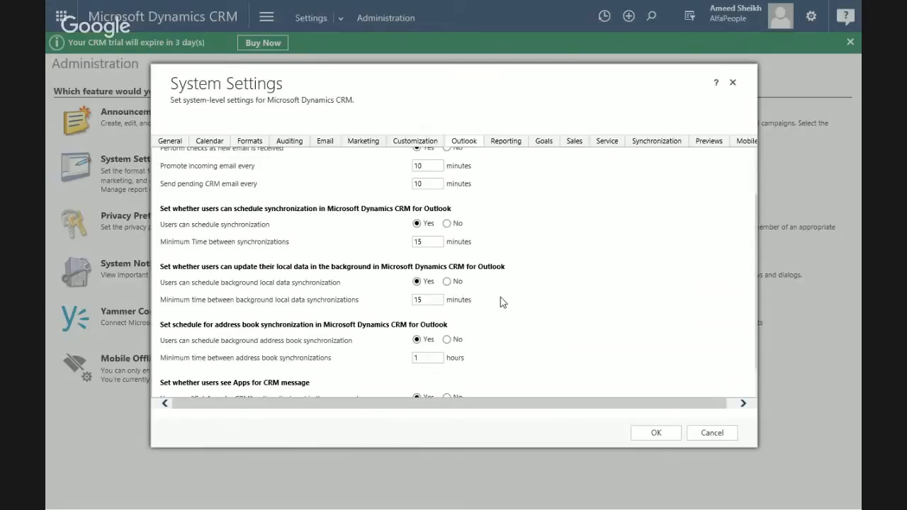
Review the Reporting, Goals, Sales, Service and Synchronization categories of the system settings.
click(507, 144)
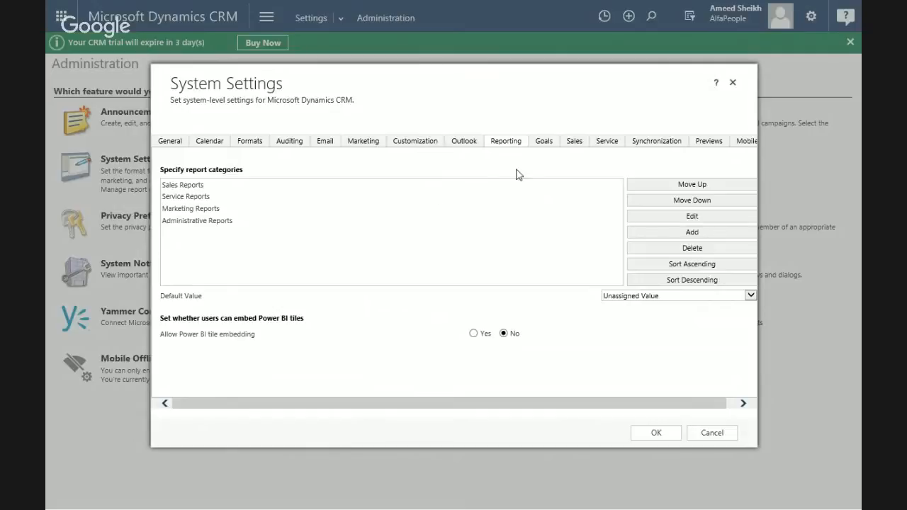
click(544, 145)
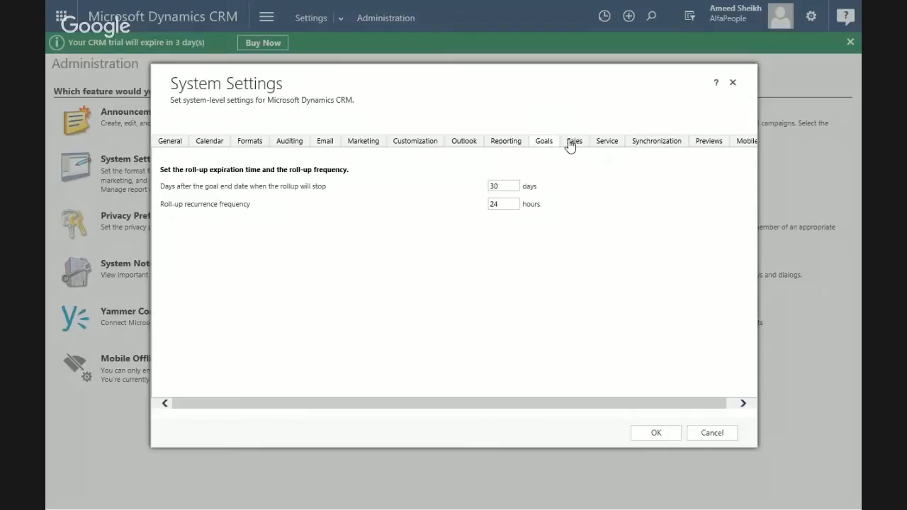
click(571, 147)
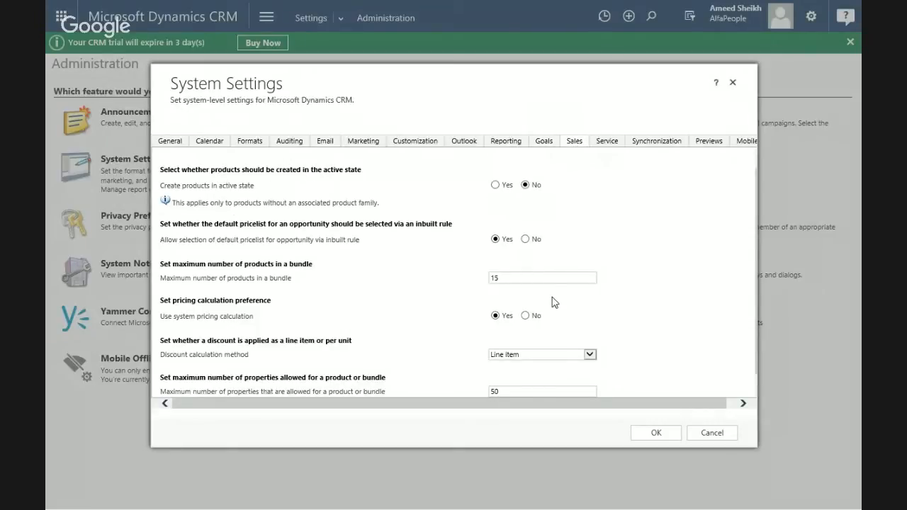
scroll(555, 306, down, 1)
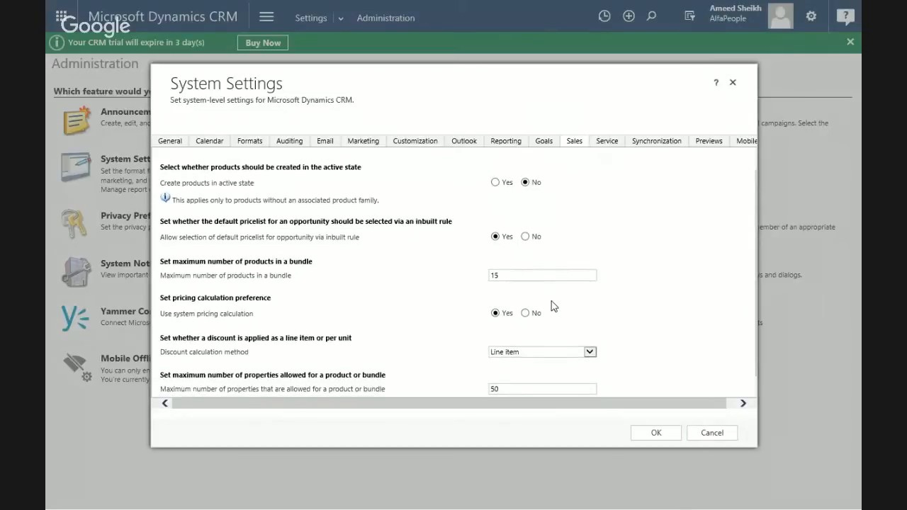
click(606, 144)
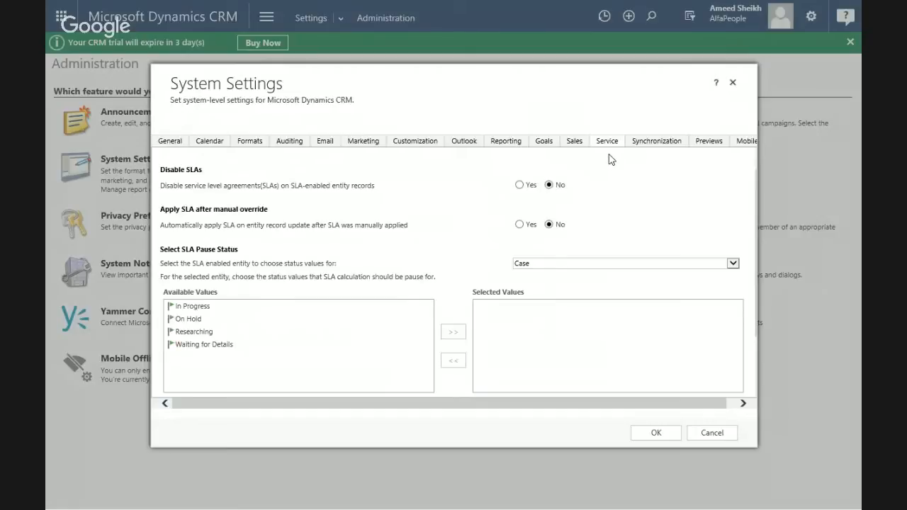
click(652, 147)
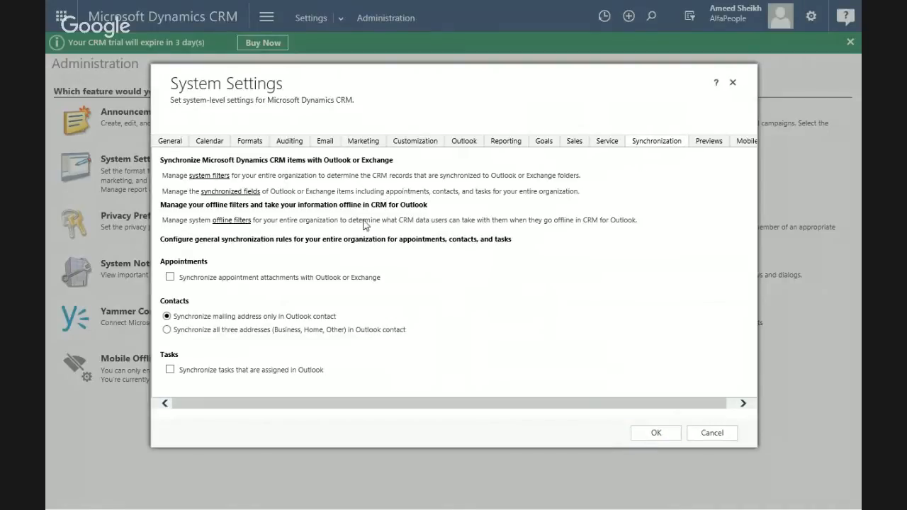
Review the Previews and mobile offline categories of the system settings, and close the settings without saving.
click(711, 146)
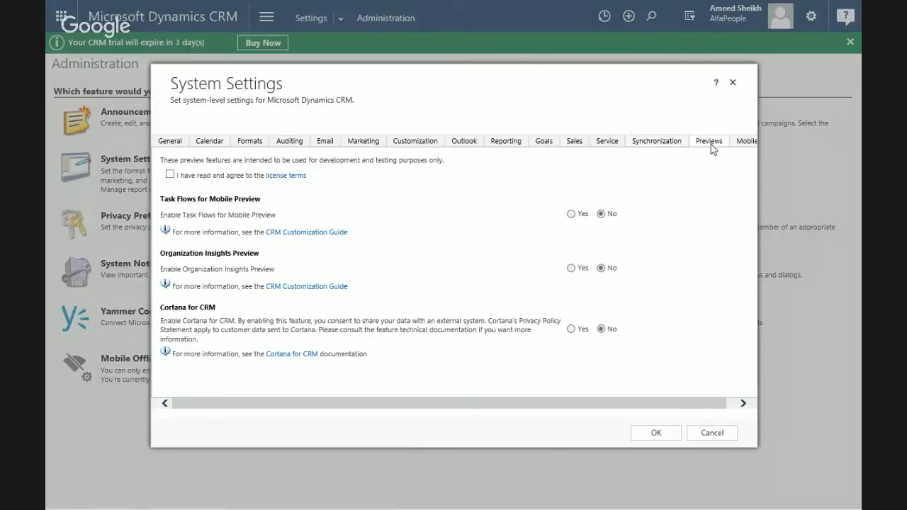
click(748, 144)
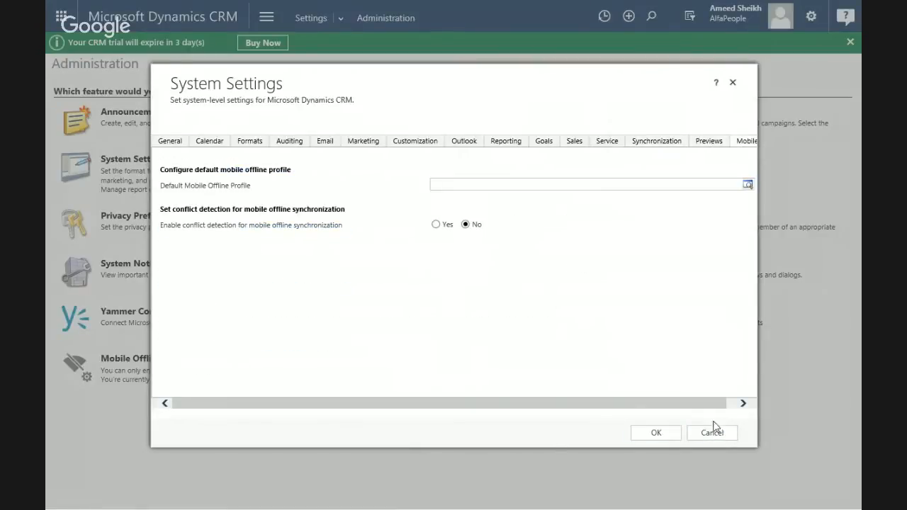
click(731, 408)
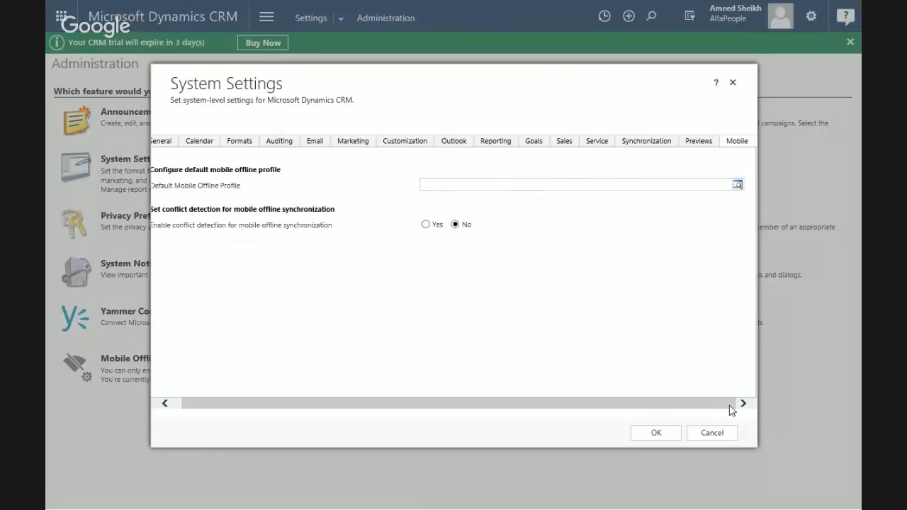
drag(732, 409, 458, 411)
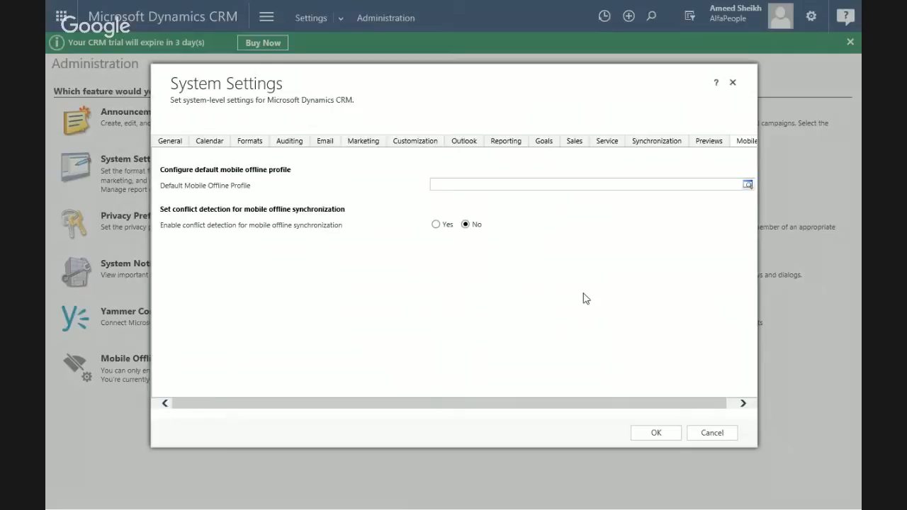
click(731, 408)
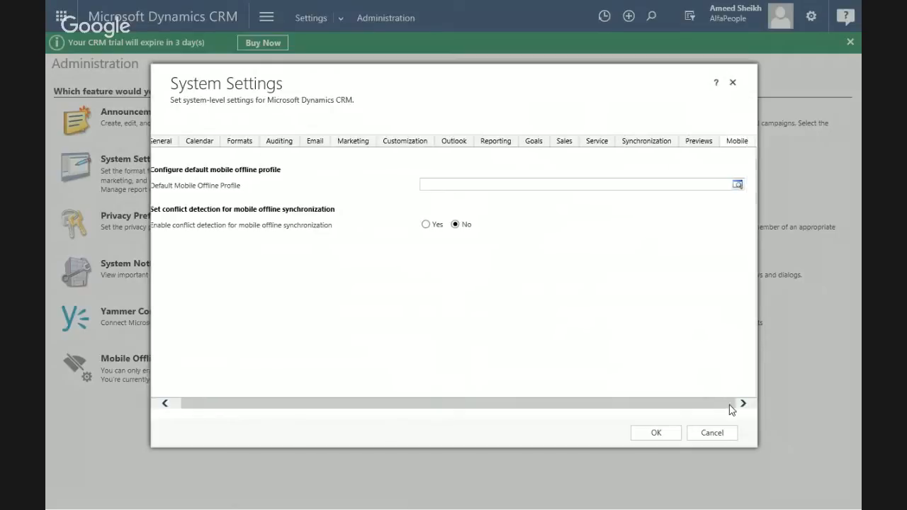
drag(729, 406, 696, 414)
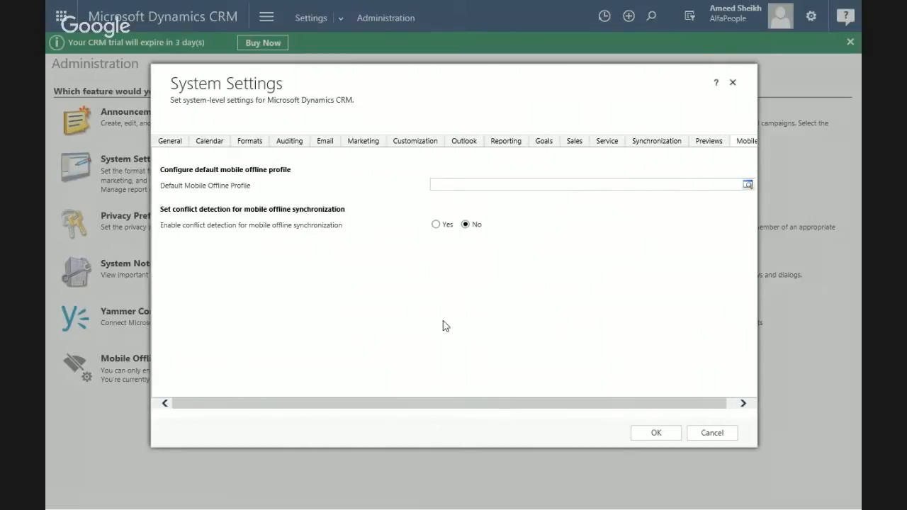
click(723, 436)
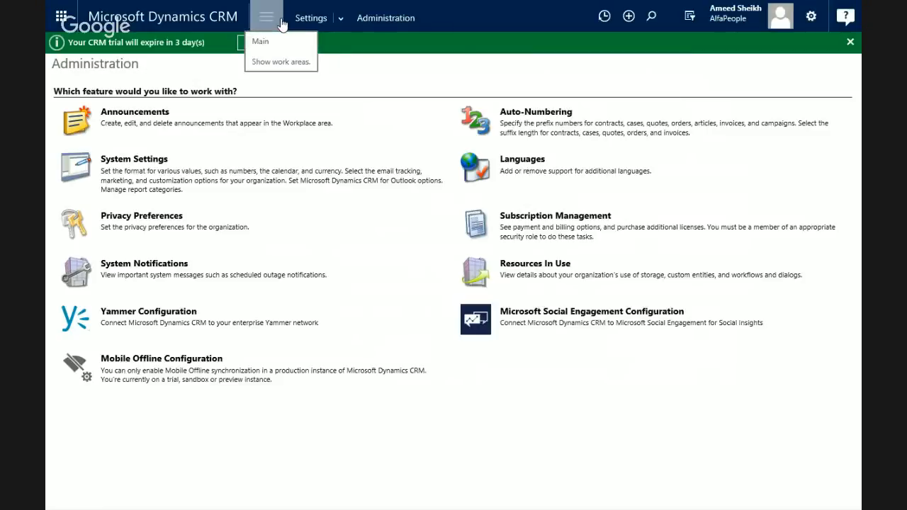
Open the root business unit ahadwebinar from the Business Units list in the Security settings.
click(343, 25)
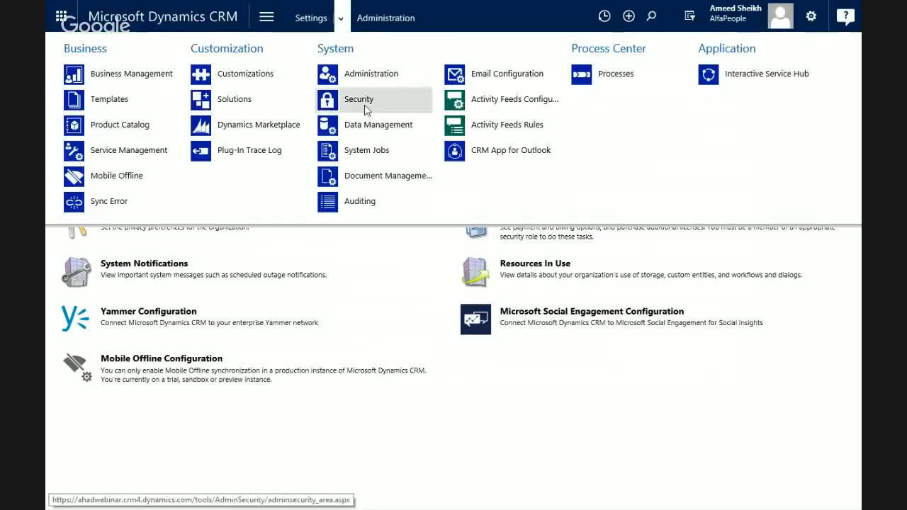
click(374, 102)
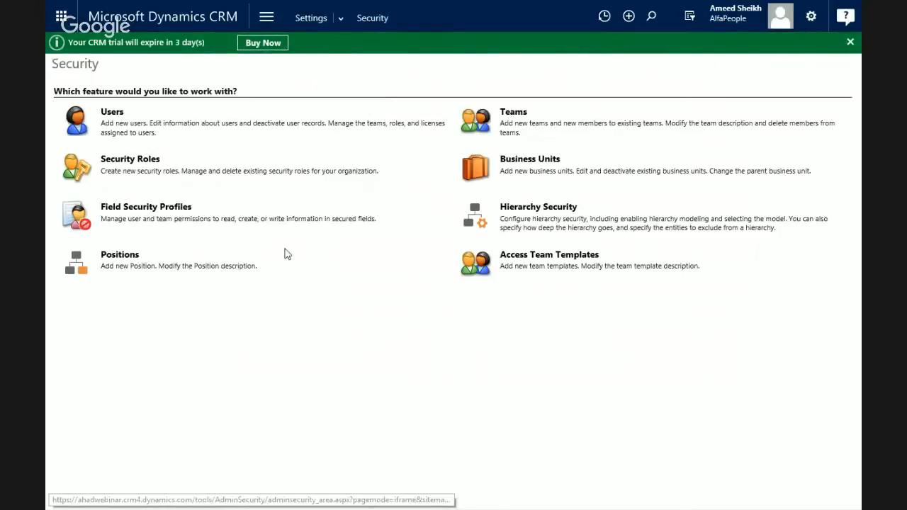
click(537, 170)
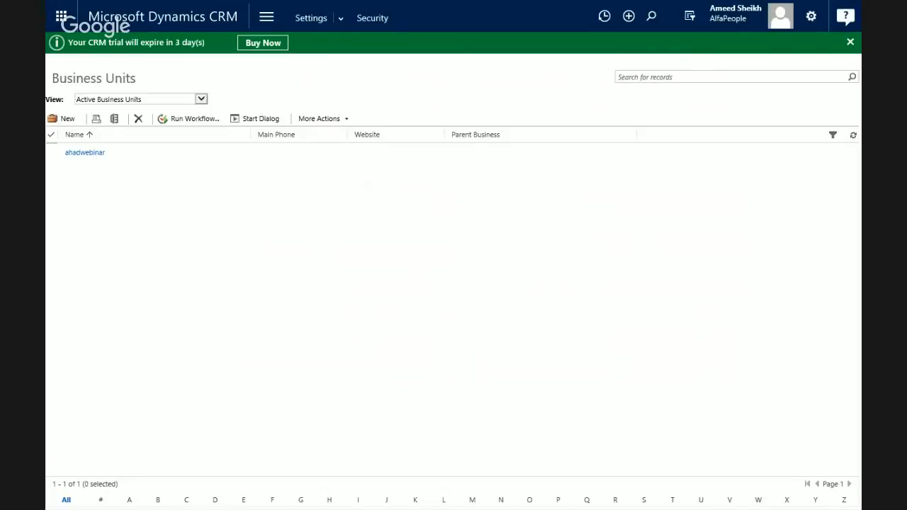
click(85, 154)
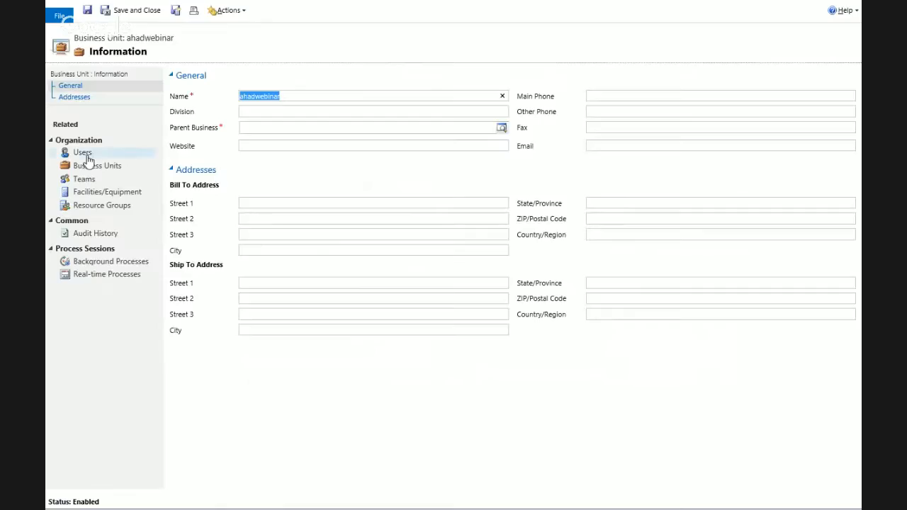
Examine the root business unit's name, parent business lookup and address fields.
double_click(275, 99)
click(502, 128)
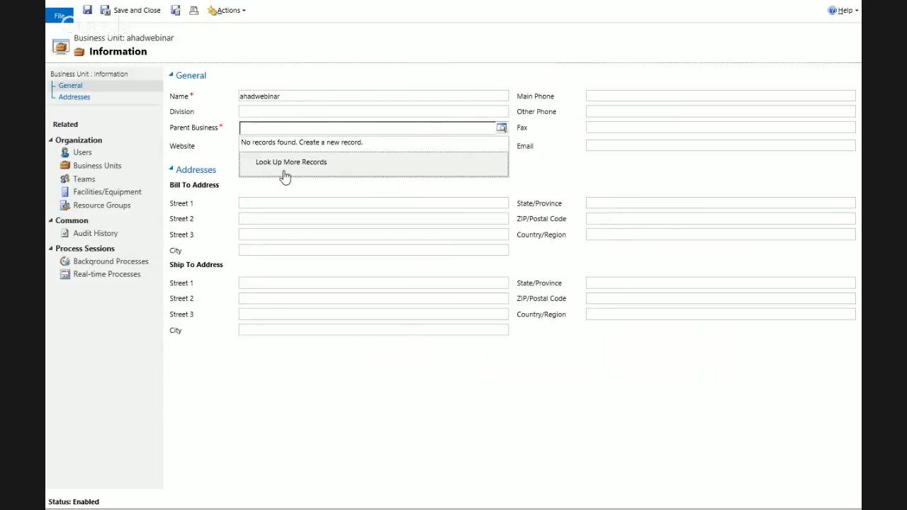
click(557, 189)
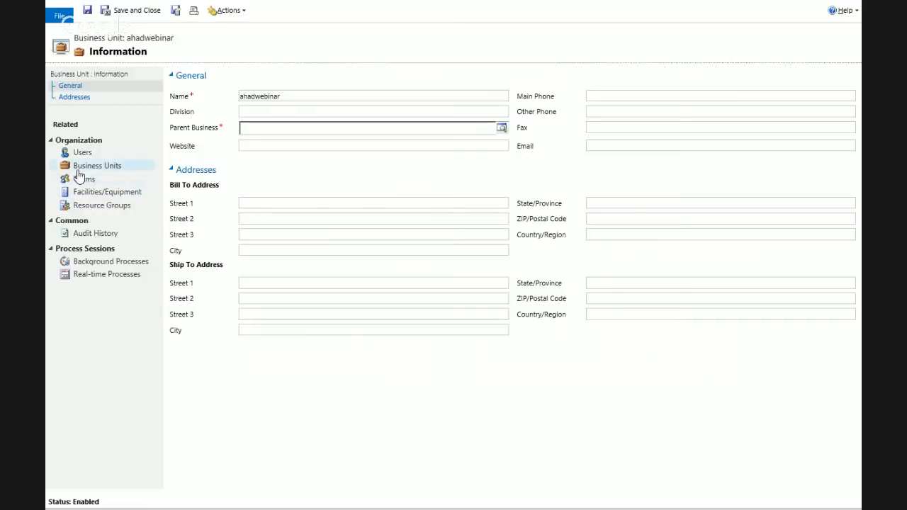
click(99, 98)
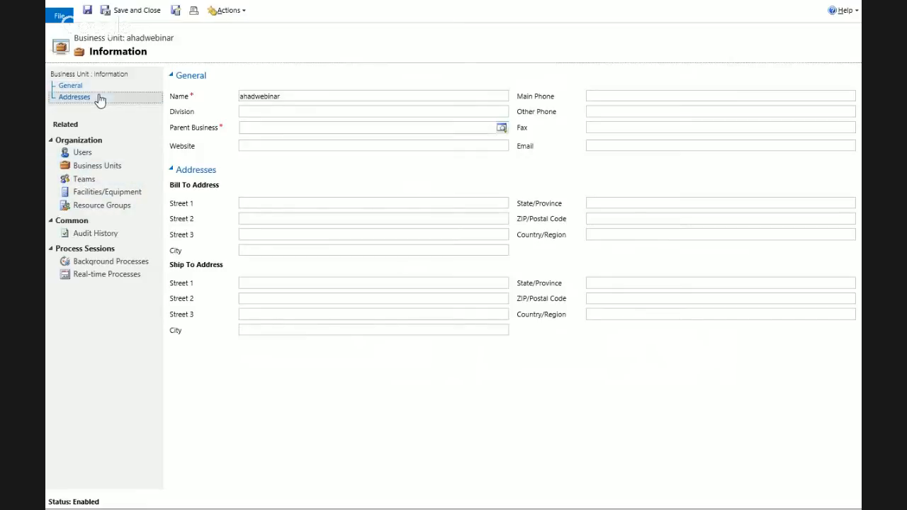
Create a child business unit named Sales under ahadwebinar from its related business units.
click(100, 168)
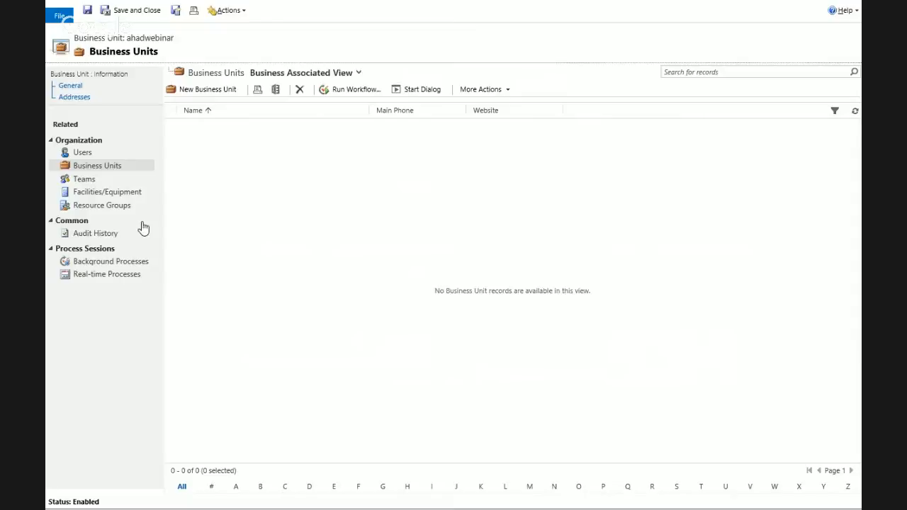
click(214, 90)
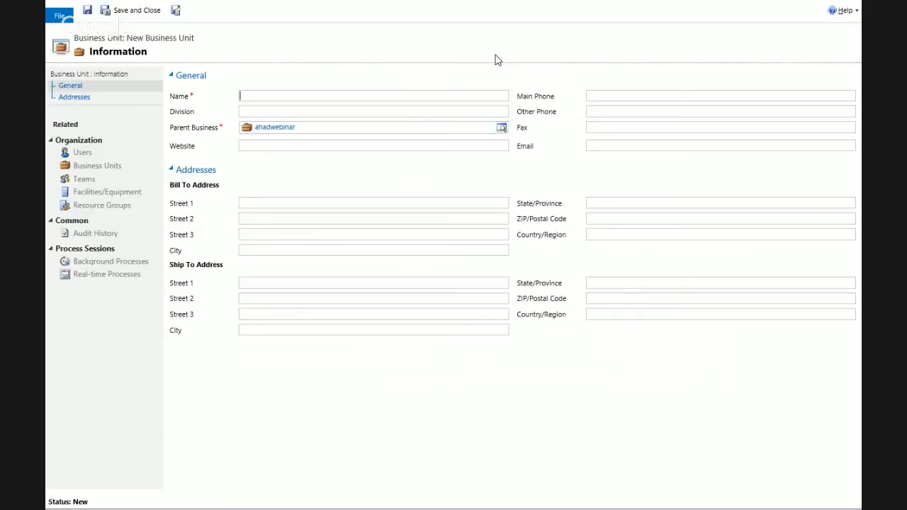
text(Sales)
Look up the business units available as parent for another new business unit, and leave the parent as ahadwebinar.
click(502, 130)
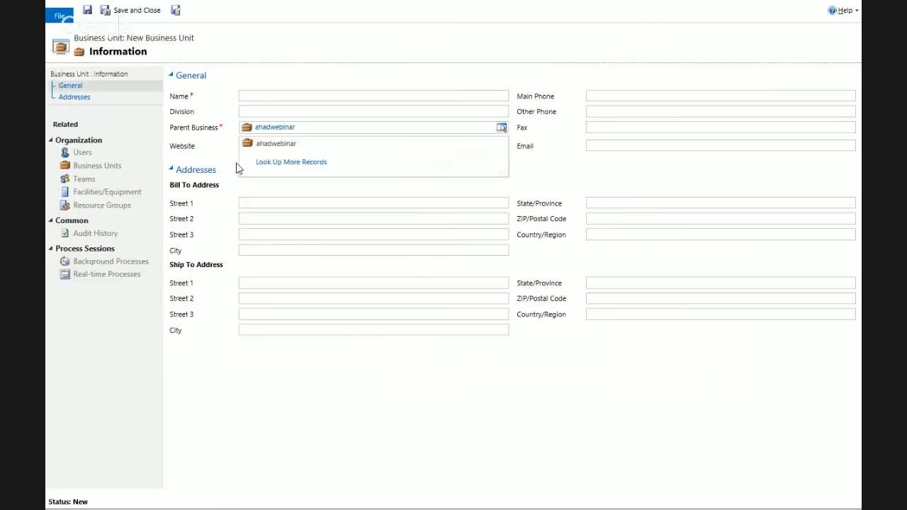
click(290, 165)
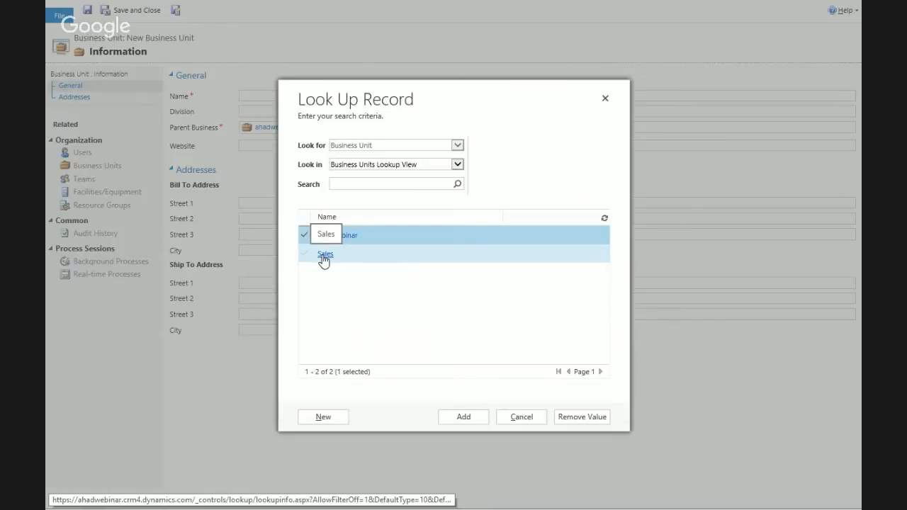
click(522, 417)
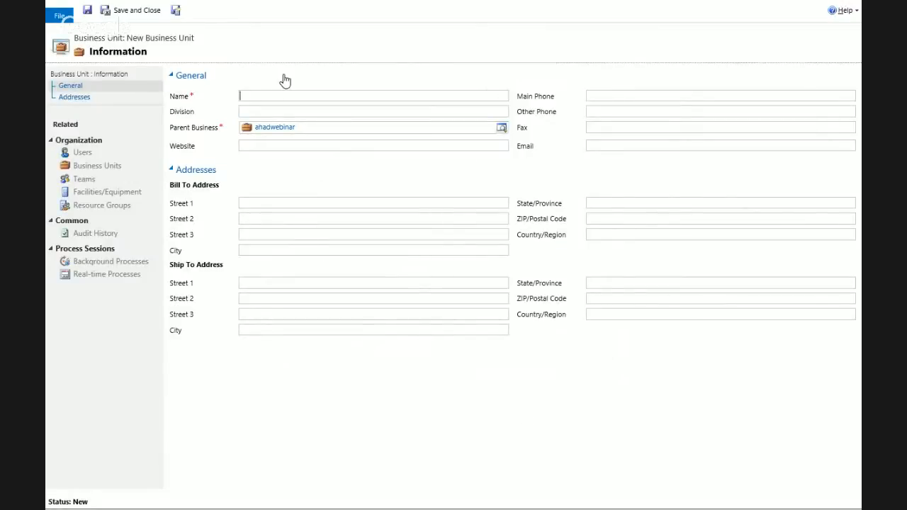
Create two more business units under ahadwebinar, named Marketing and Customer Service, and save them.
text(Marketing)
key(ctrl+a)
key(BackSpace)
text(Customer Service)
click(138, 11)
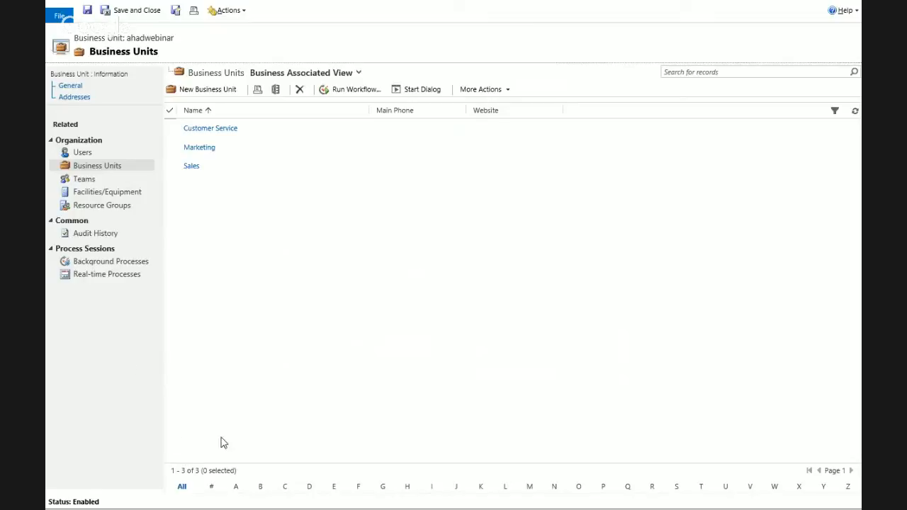
Review the Teams, Users and Facilities/Equipment records related to the ahadwebinar business unit.
click(78, 181)
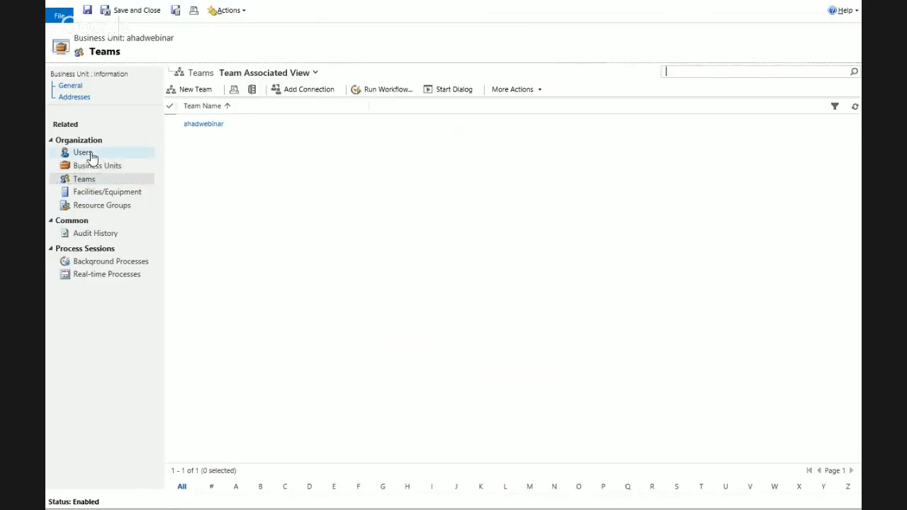
click(93, 156)
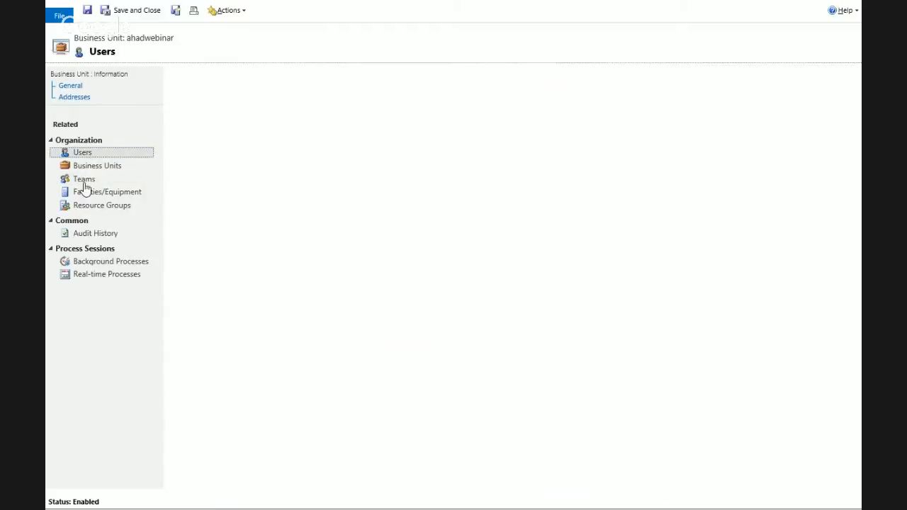
click(84, 195)
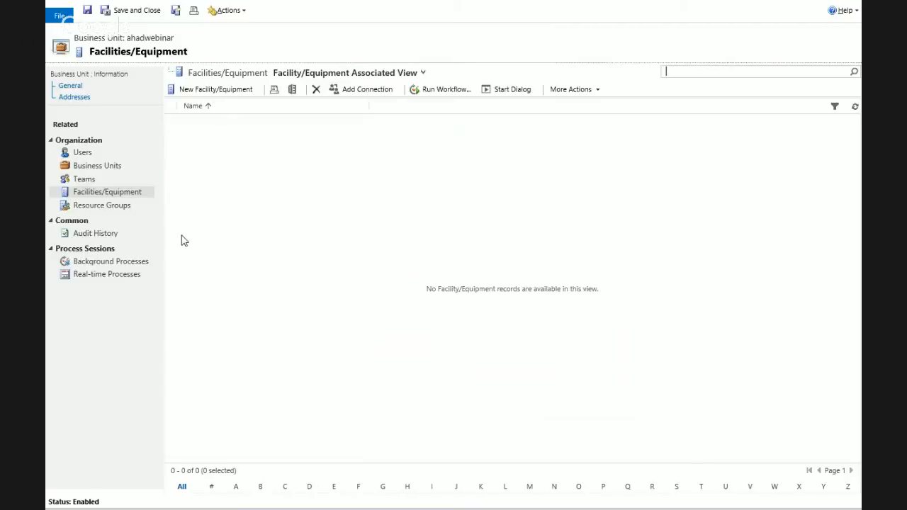
Check the child business units of ahadwebinar and refresh the Active Business Units list in the Security area.
click(93, 167)
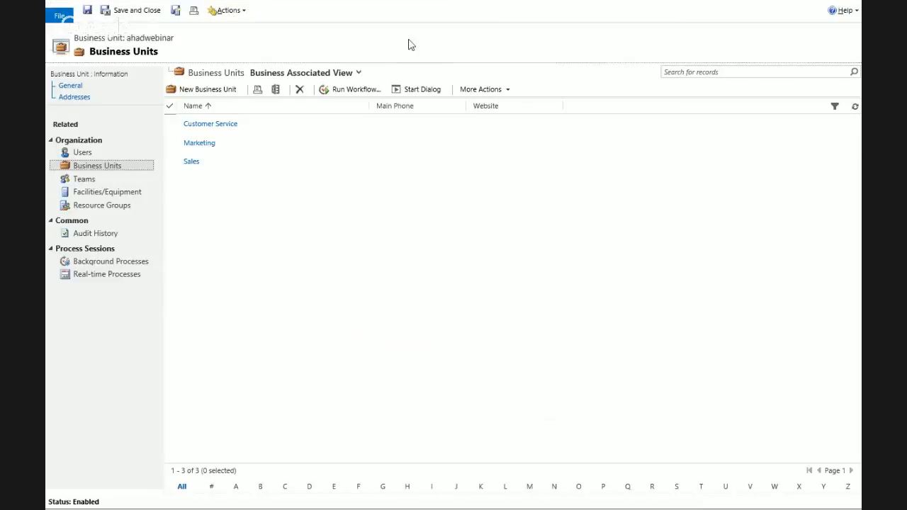
click(404, 15)
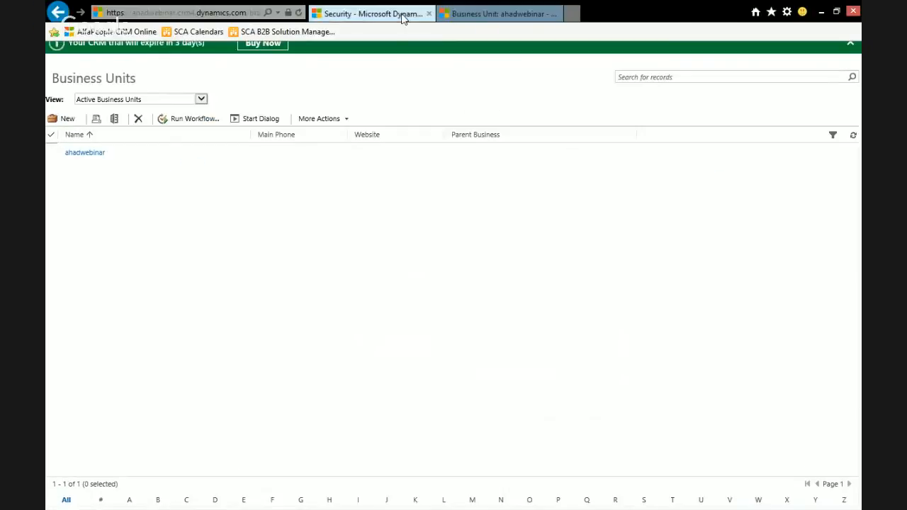
click(853, 135)
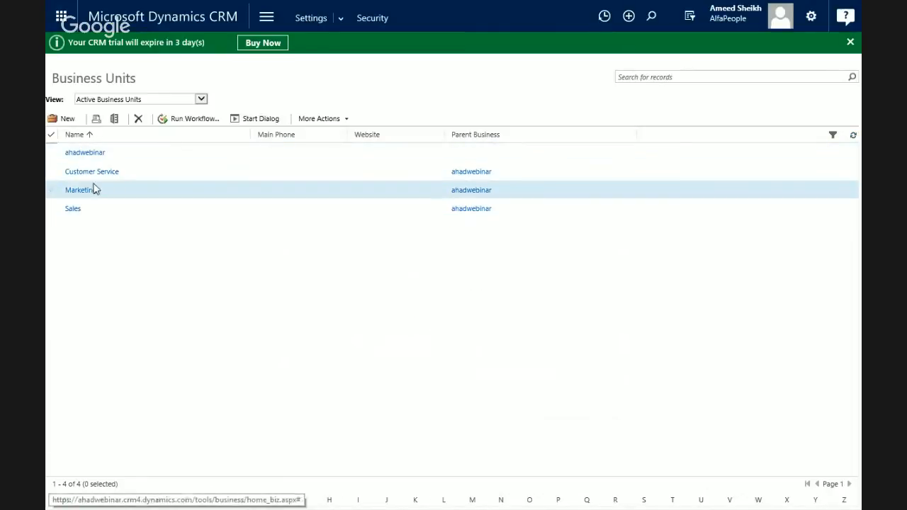
Open the Hierarchy Security settings from the Security area to view the hierarchy modeling options.
click(341, 19)
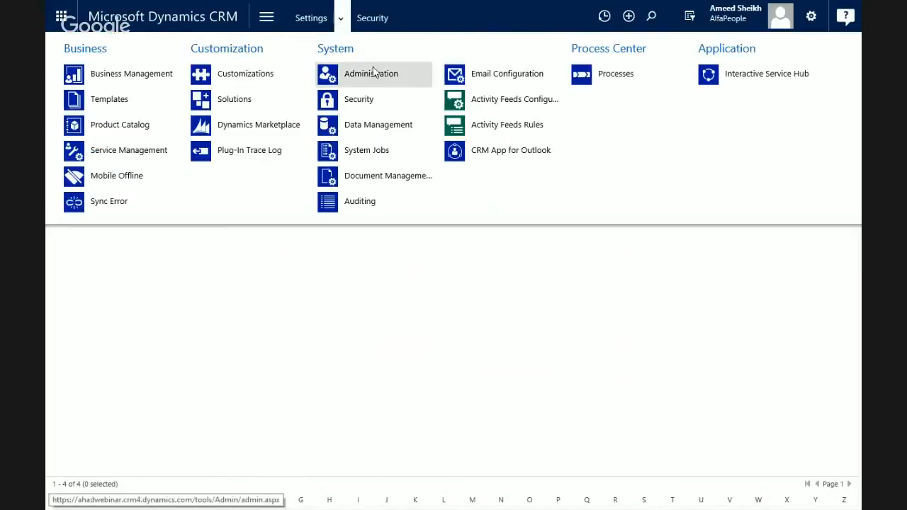
click(376, 110)
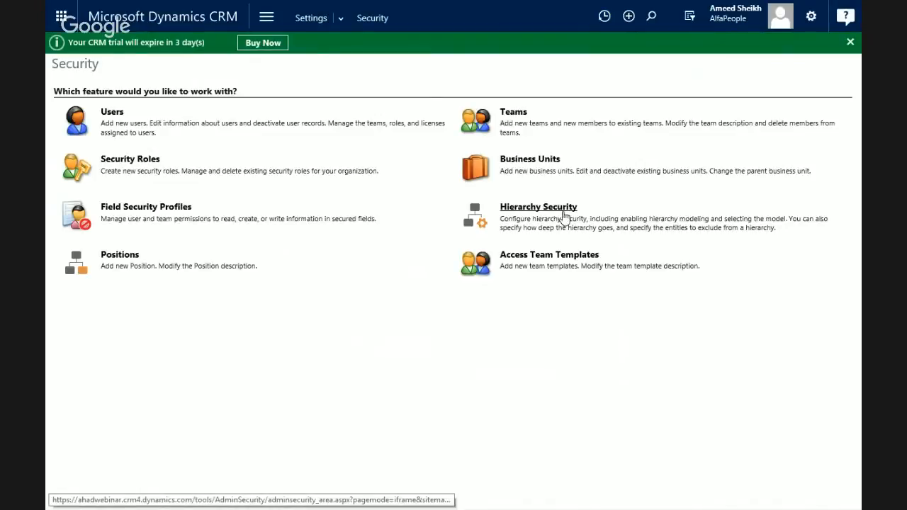
click(566, 216)
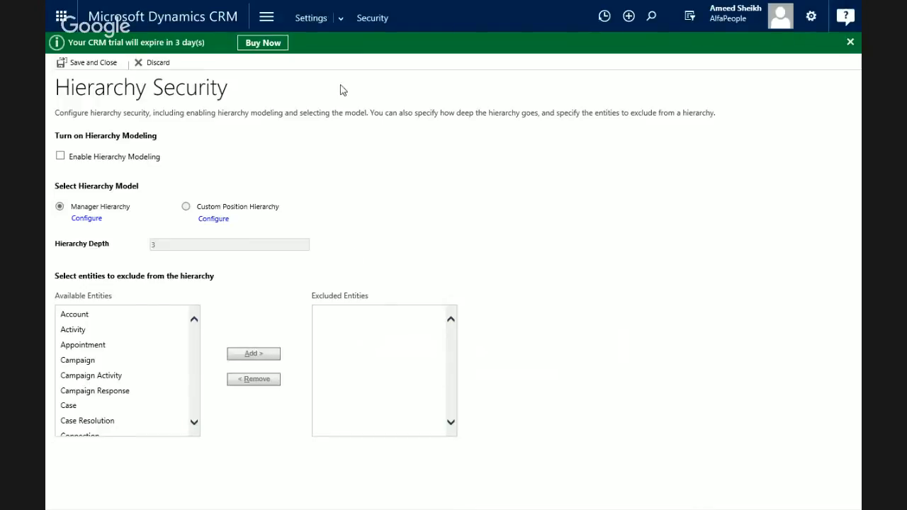
Return to the Business Units list in the Security area and reopen the ahadwebinar business unit record.
click(347, 21)
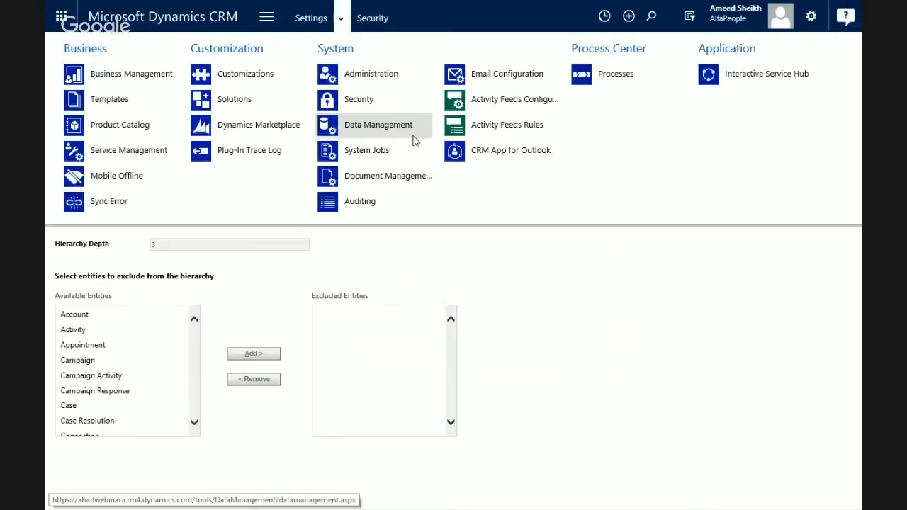
click(361, 112)
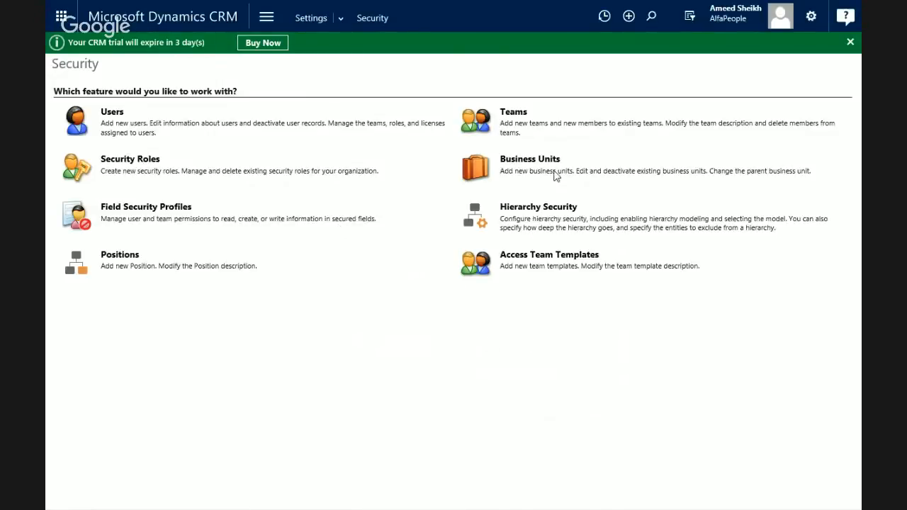
click(539, 163)
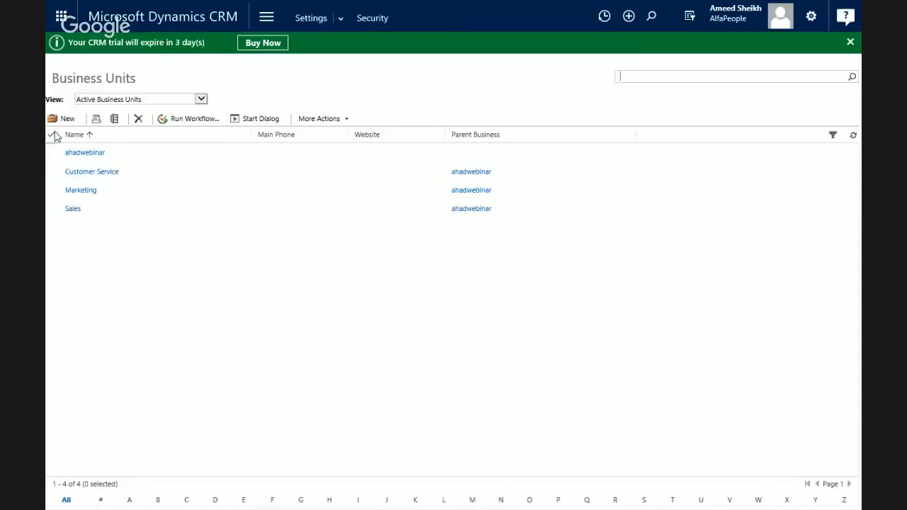
click(78, 156)
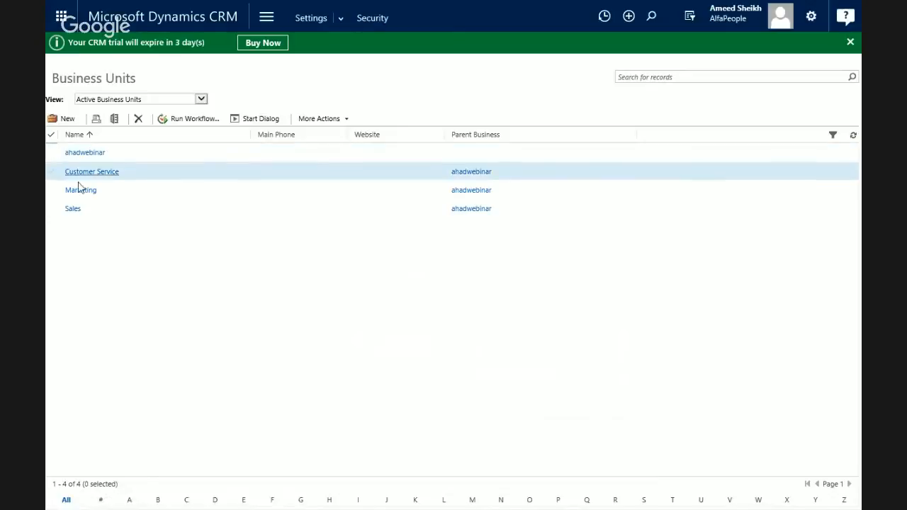
double_click(83, 160)
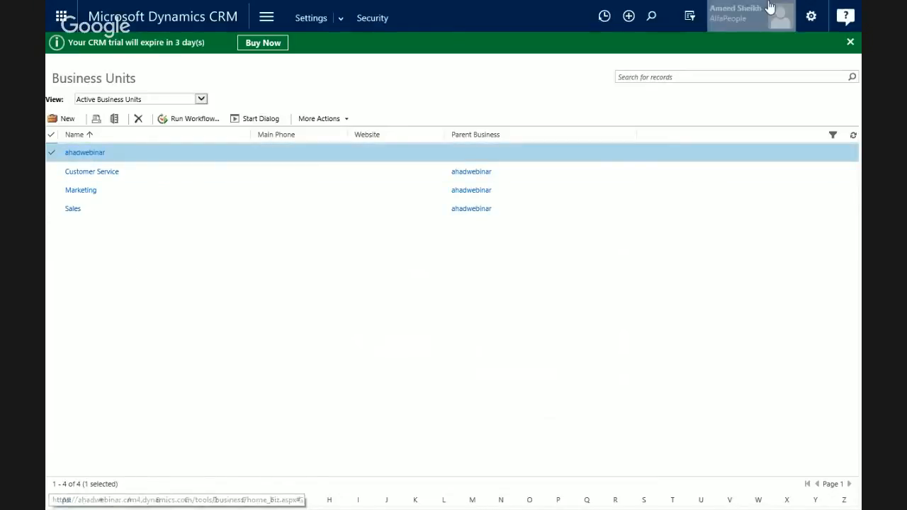
mouse_move(543, 5)
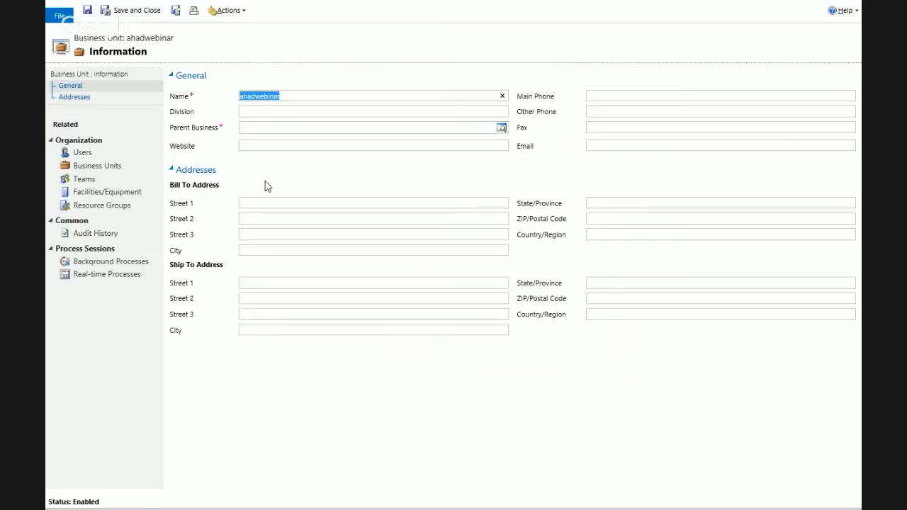
Create and save a new business unit named North under the ahadwebinar parent business.
click(97, 166)
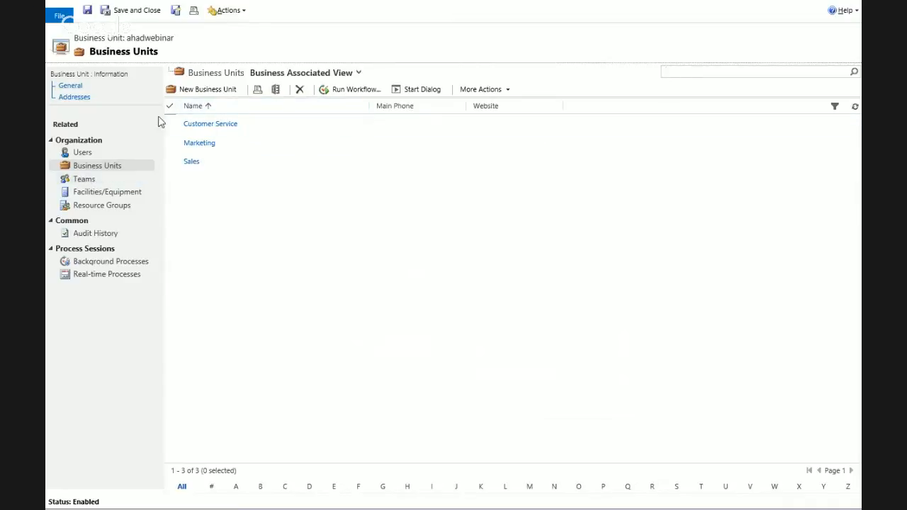
click(197, 94)
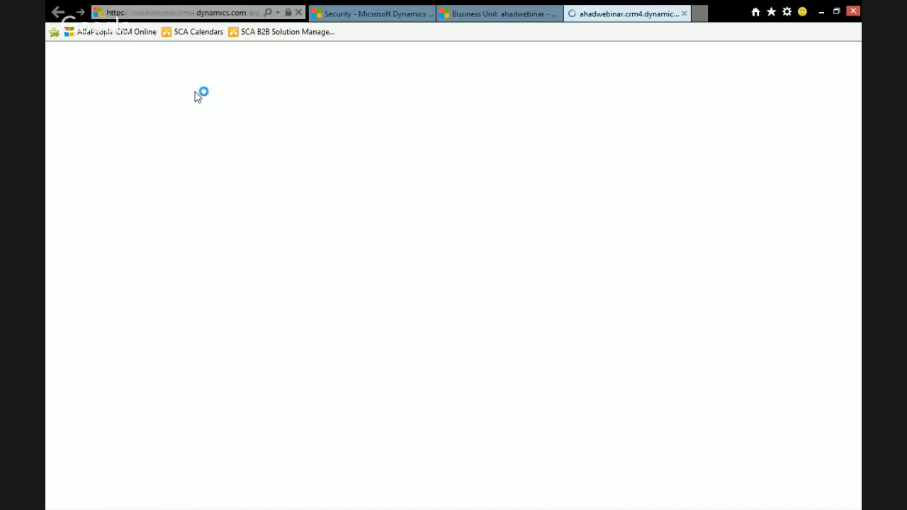
text(North)
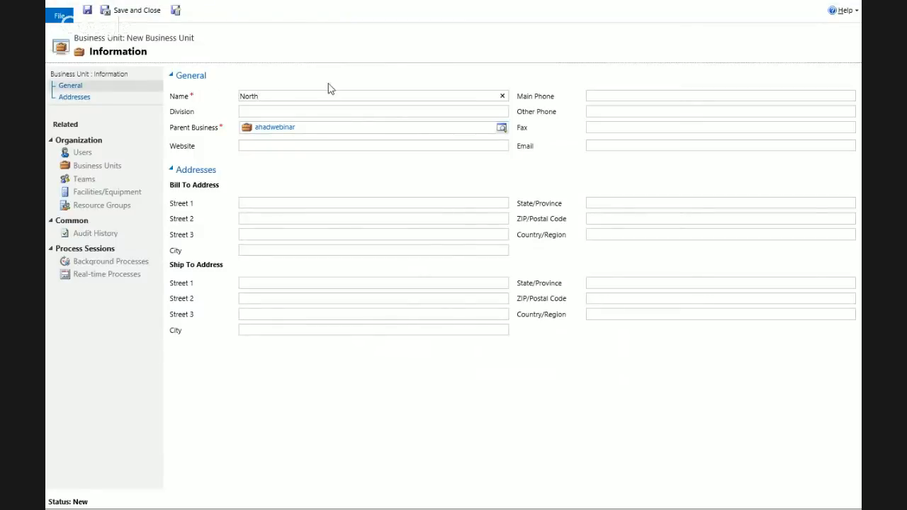
click(177, 14)
Create and save a second business unit named South under the ahadwebinar parent business.
text(EAst)
key(BackSpace)
key(BackSpace)
key(BackSpace)
key(BackSpace)
text(South)
click(177, 14)
Create business units named West and East under ahadwebinar, saving both and closing the new record form.
text(West)
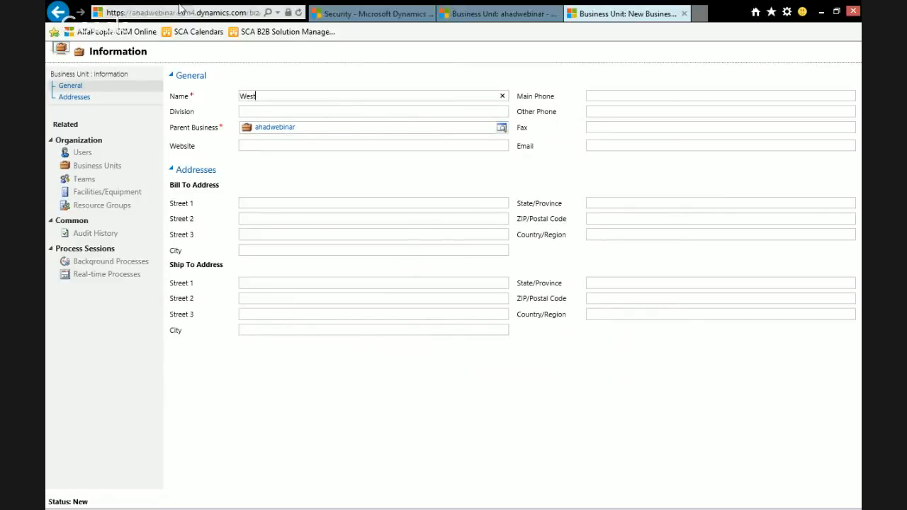
click(176, 13)
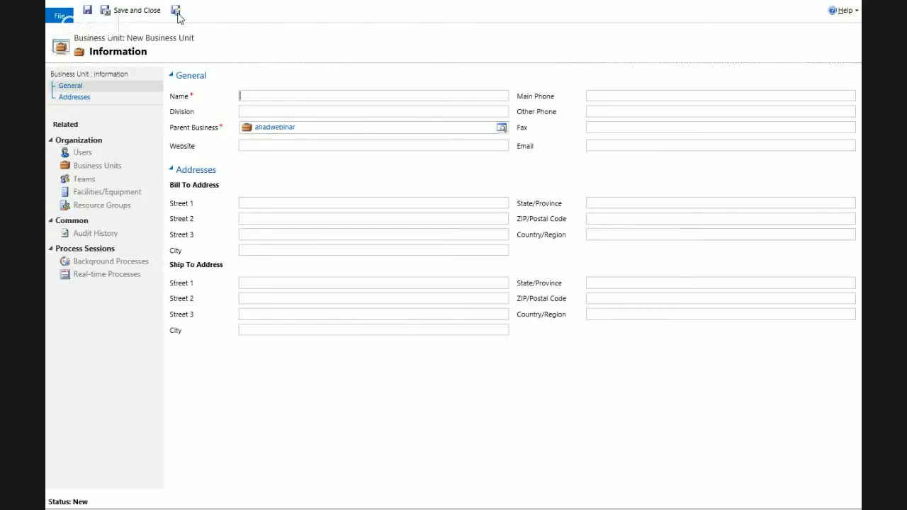
text(East)
click(149, 10)
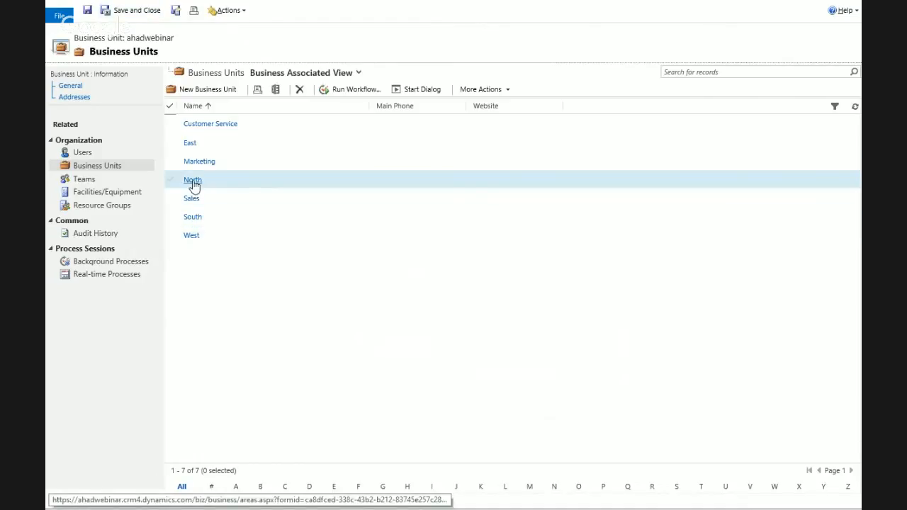
Set the parent business of the Customer Service business unit to North.
click(202, 130)
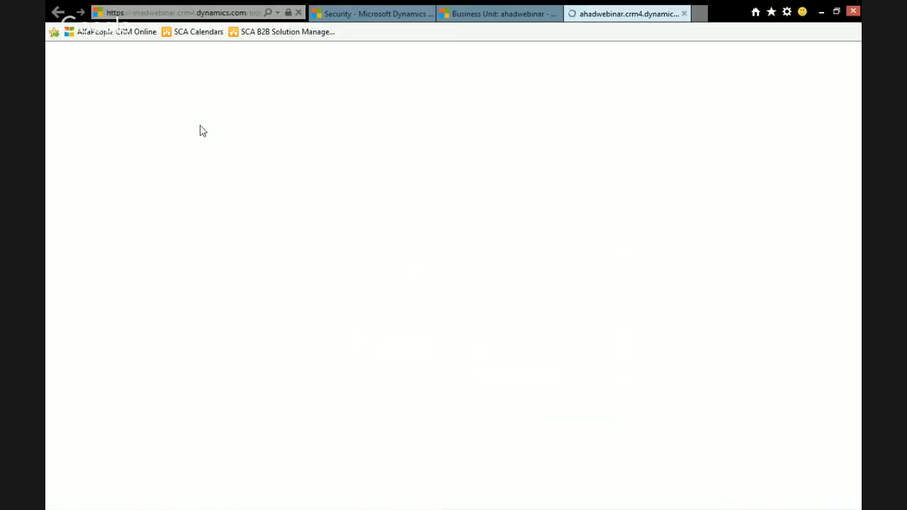
click(502, 129)
click(268, 161)
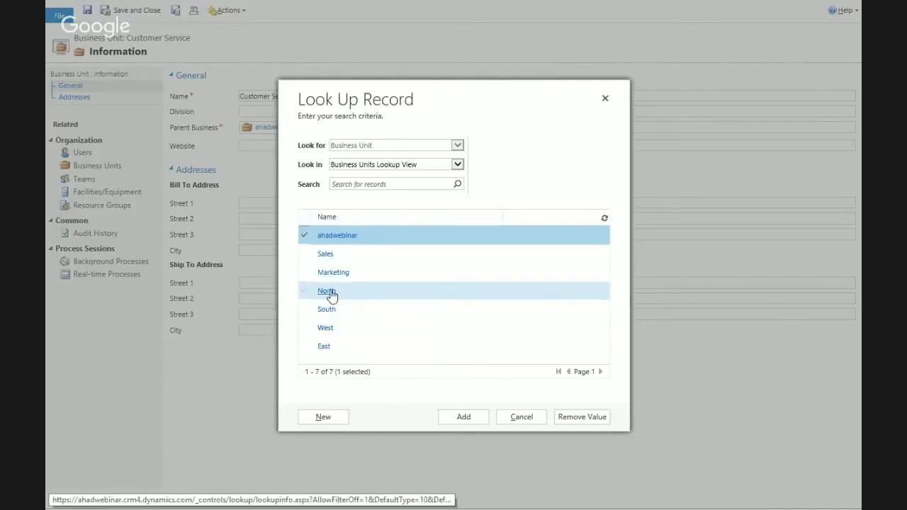
click(327, 293)
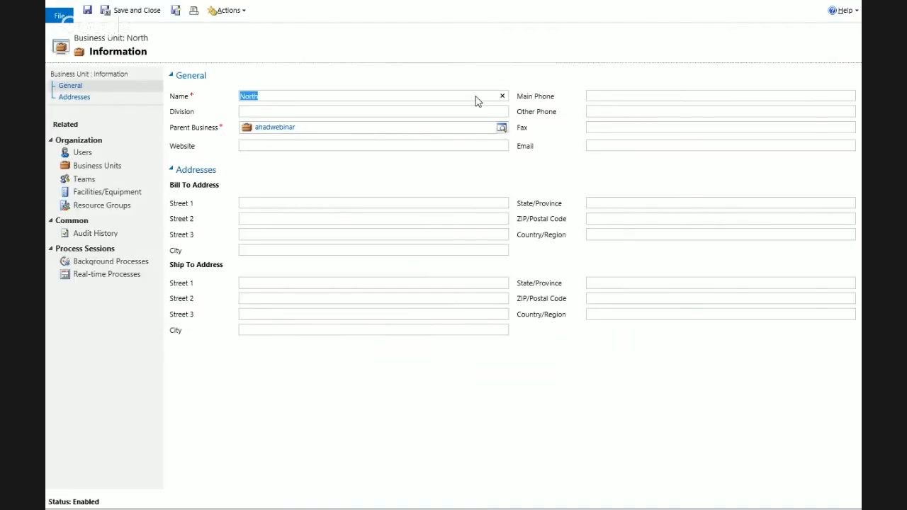
click(553, 17)
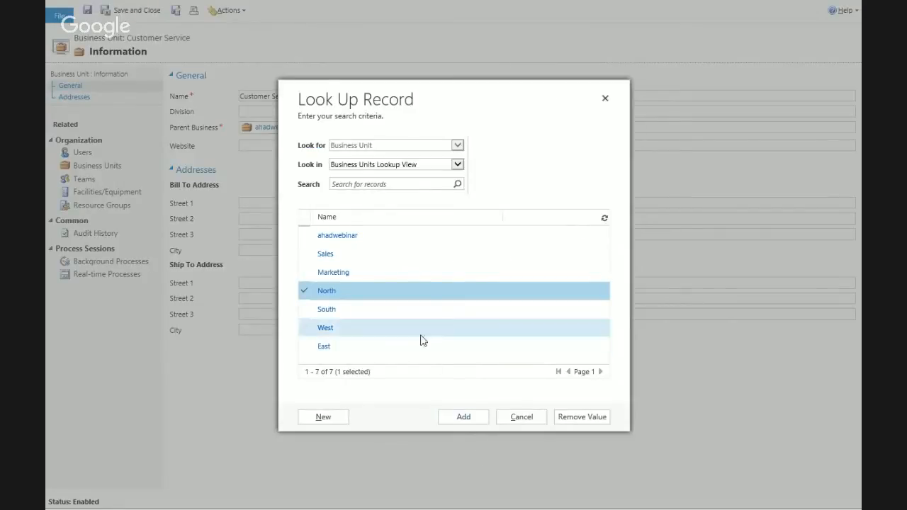
double_click(427, 299)
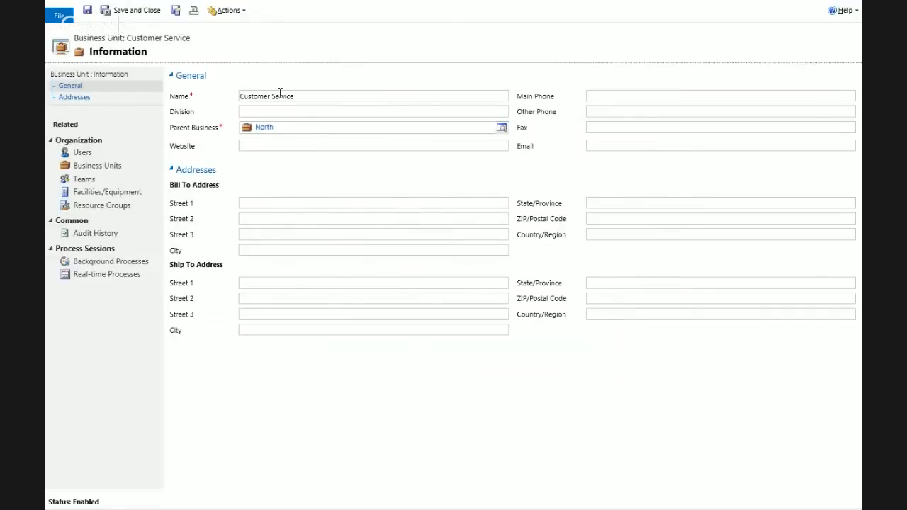
Rename the Customer Service business unit as "Customer Service - North" and save it.
click(318, 96)
text(- Mo)
key(BackSpace)
key(BackSpace)
text(MN)
key(BackSpace)
key(BackSpace)
text(NPO)
key(BackSpace)
text(PO)
key(BackSpace)
key(BackSpace)
text(O)
key(BackSpace)
text(orth)
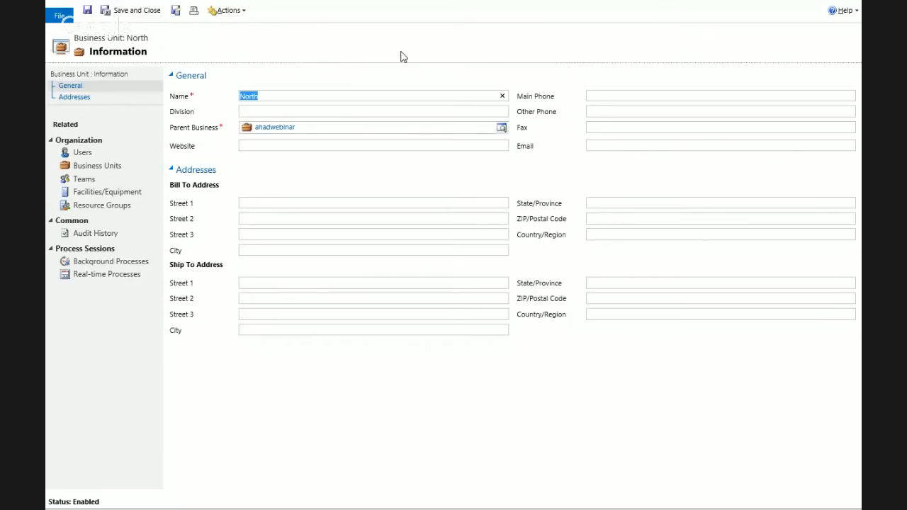
Open the North business unit from ahadwebinar's business units and review its child business units and users.
mouse_move(462, 4)
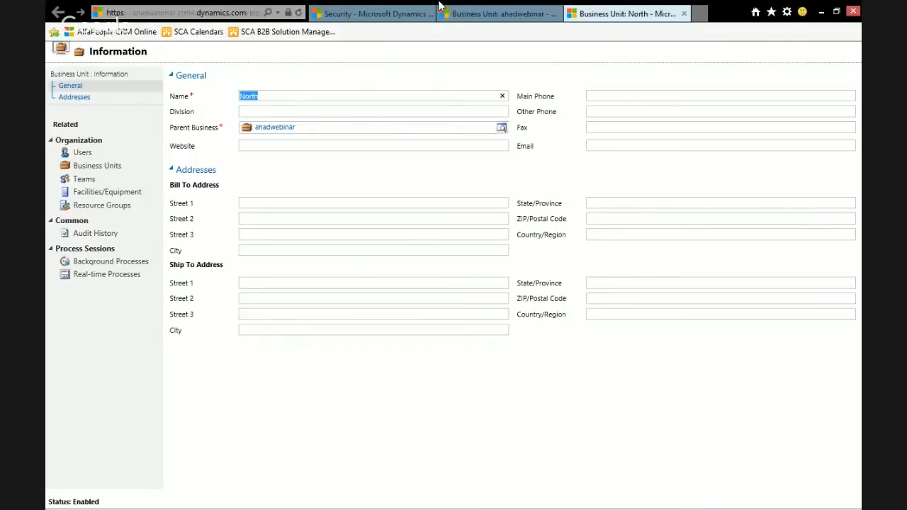
click(484, 14)
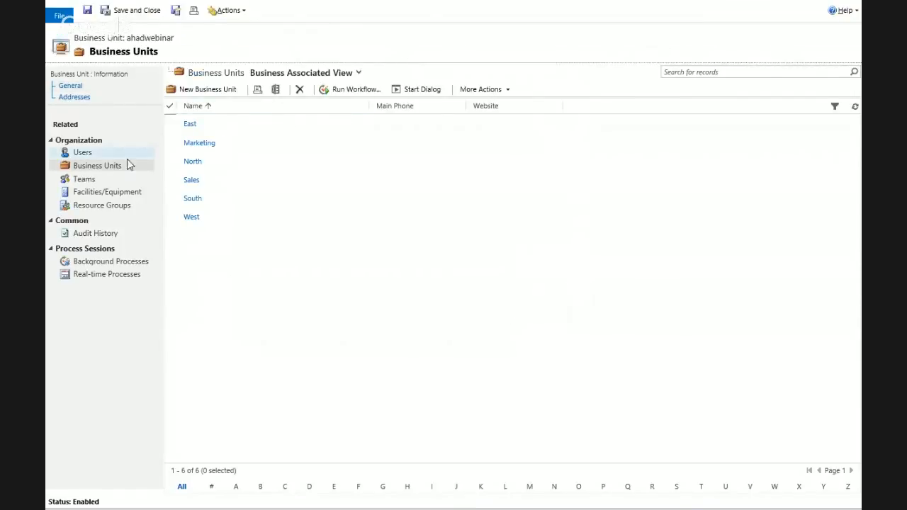
click(194, 166)
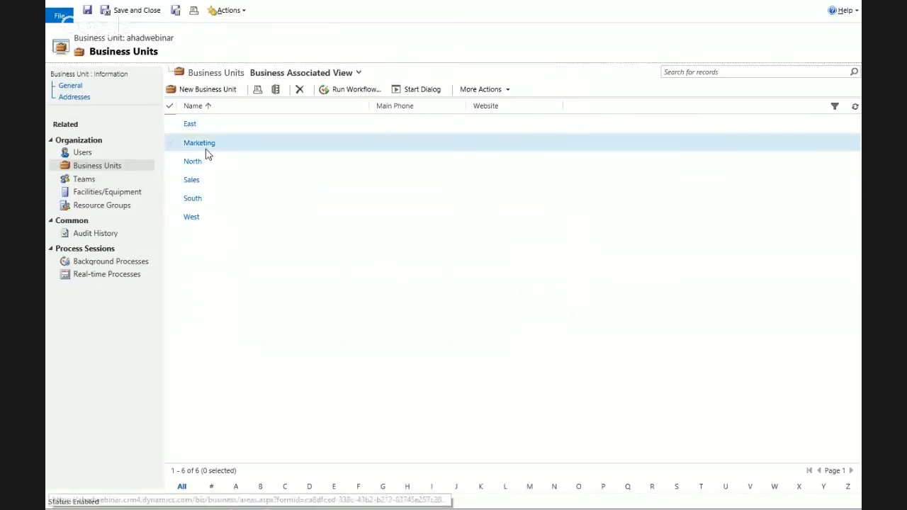
mouse_move(660, 2)
click(573, 14)
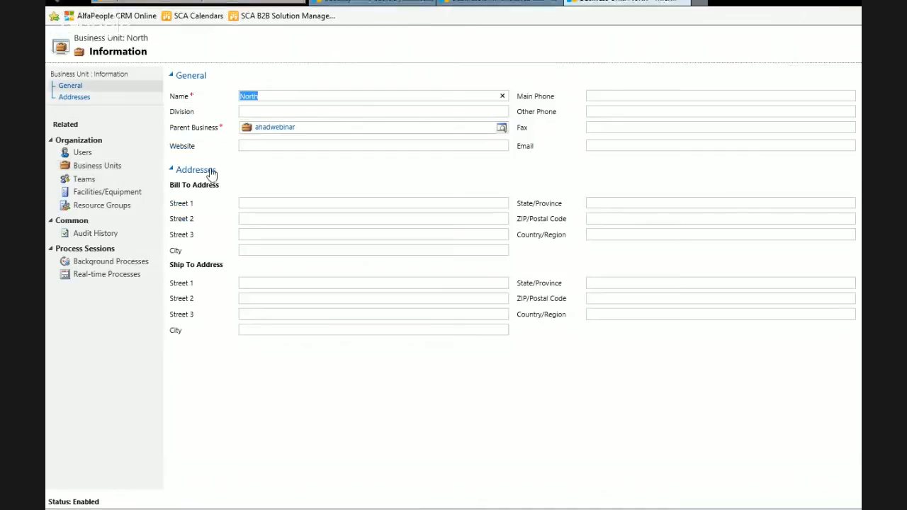
click(90, 169)
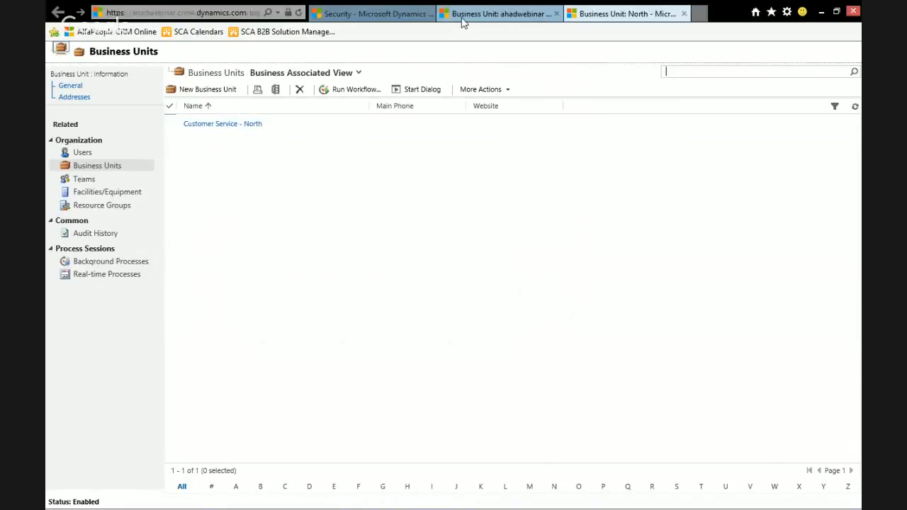
click(98, 157)
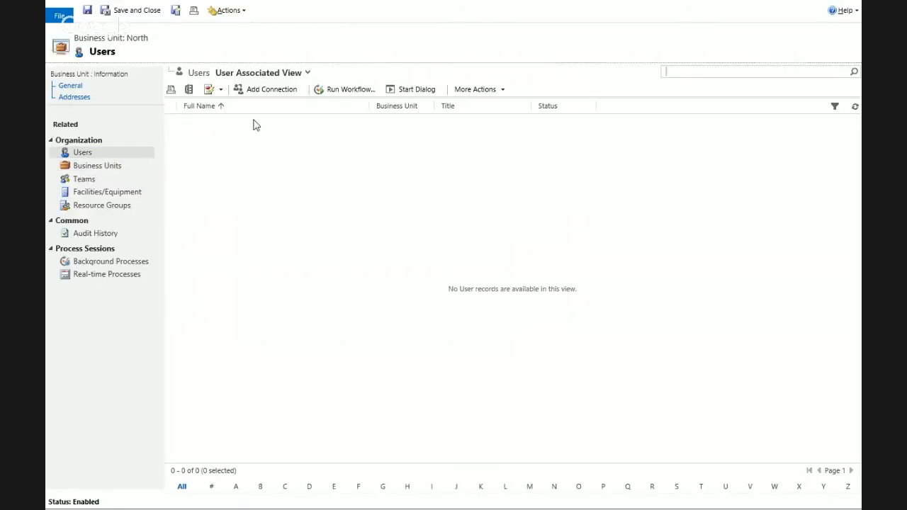
Go back to the Security area and open the existing user's record from the Enabled Users list.
mouse_move(528, 27)
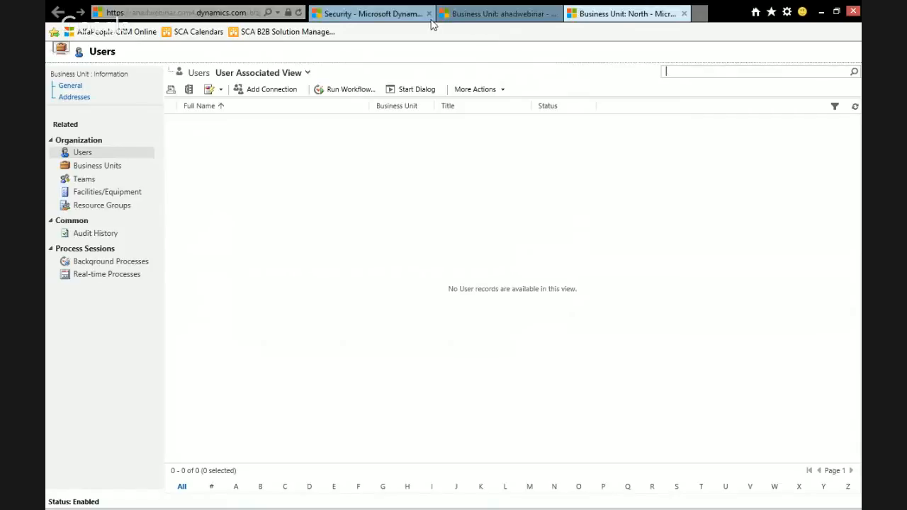
click(377, 21)
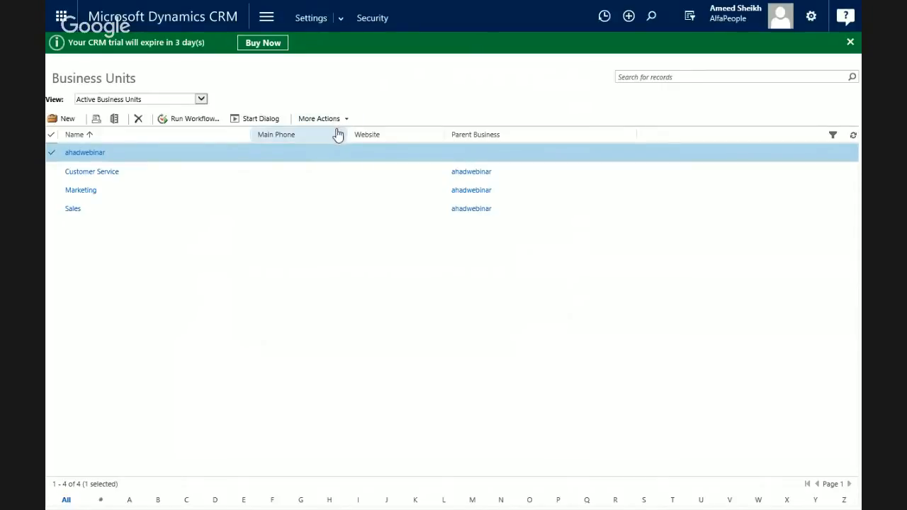
click(340, 25)
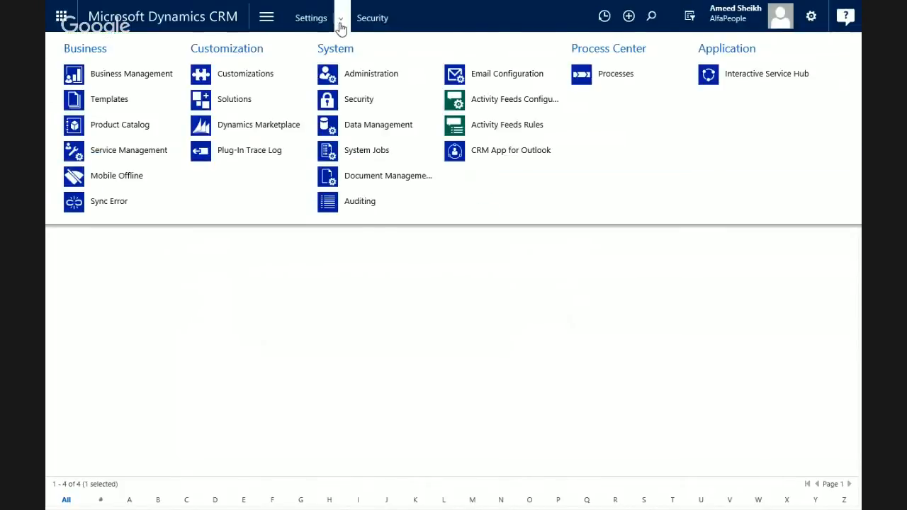
click(367, 106)
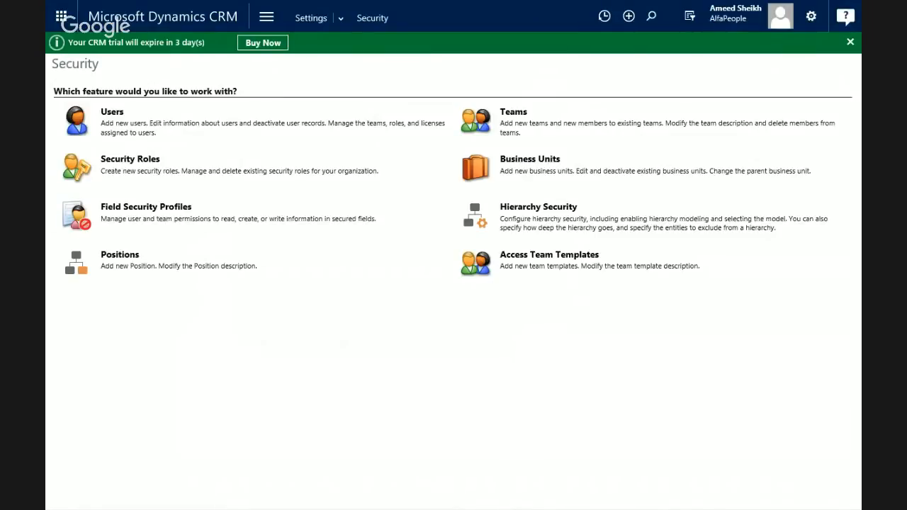
click(113, 115)
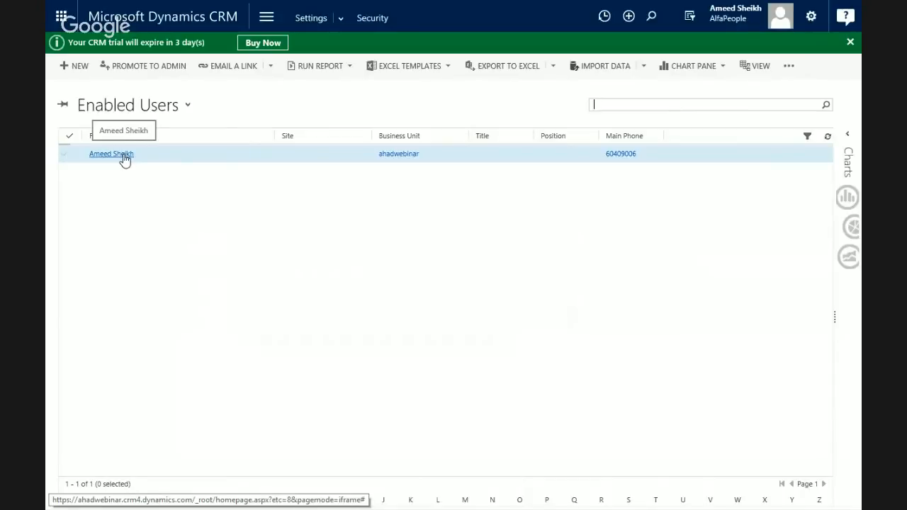
click(123, 156)
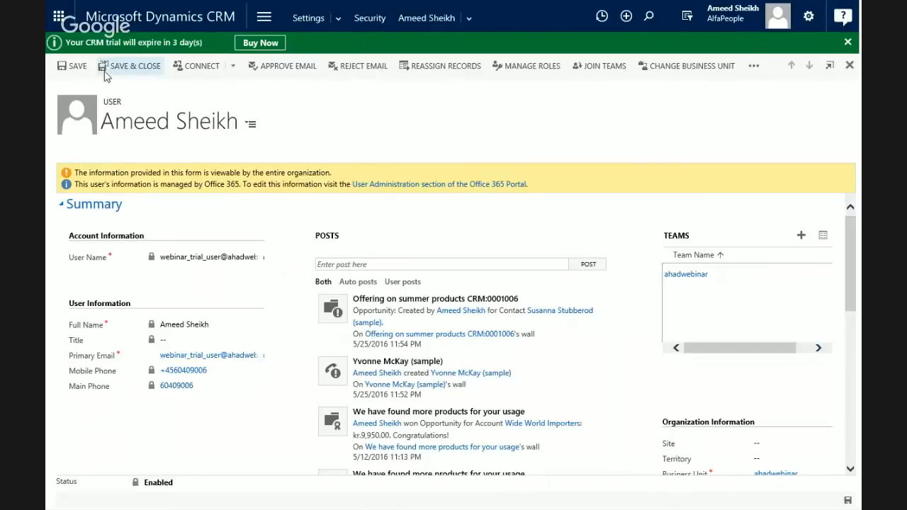
Return to the Enabled Users list and start adding and licensing a new user through the Office 365 portal.
click(338, 18)
click(367, 111)
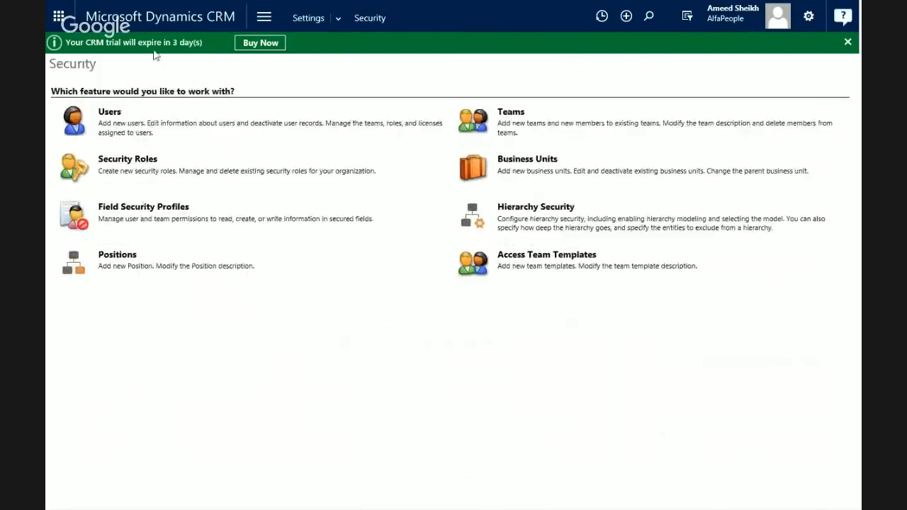
click(108, 113)
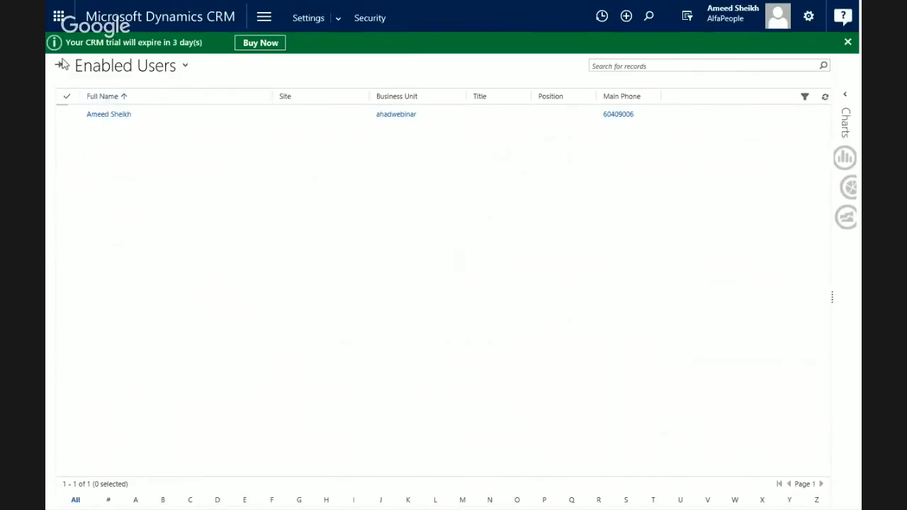
click(66, 68)
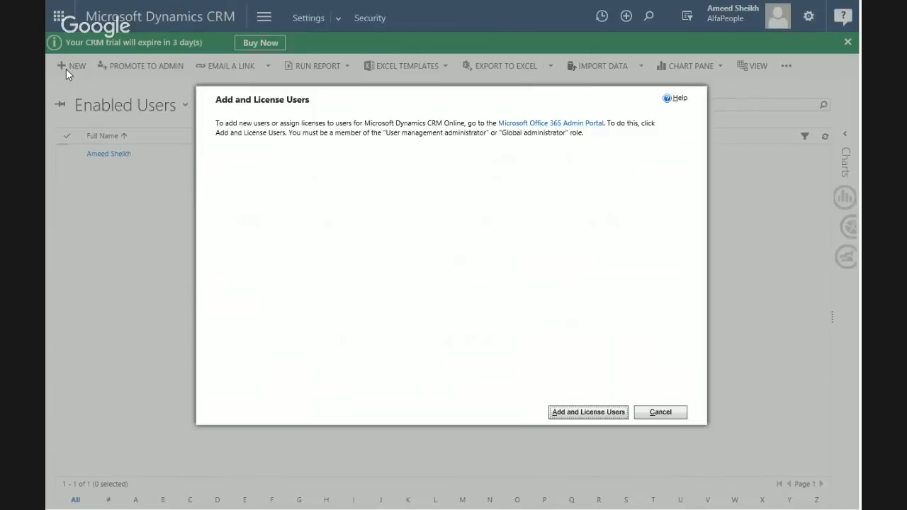
click(589, 413)
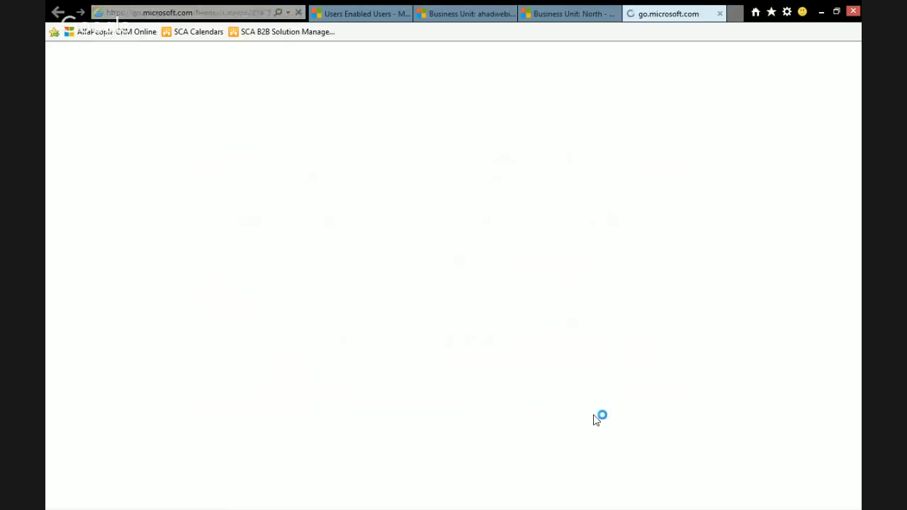
Switch to the Office 365 portal and decline debugging of its webpage script errors.
click(537, 16)
click(340, 21)
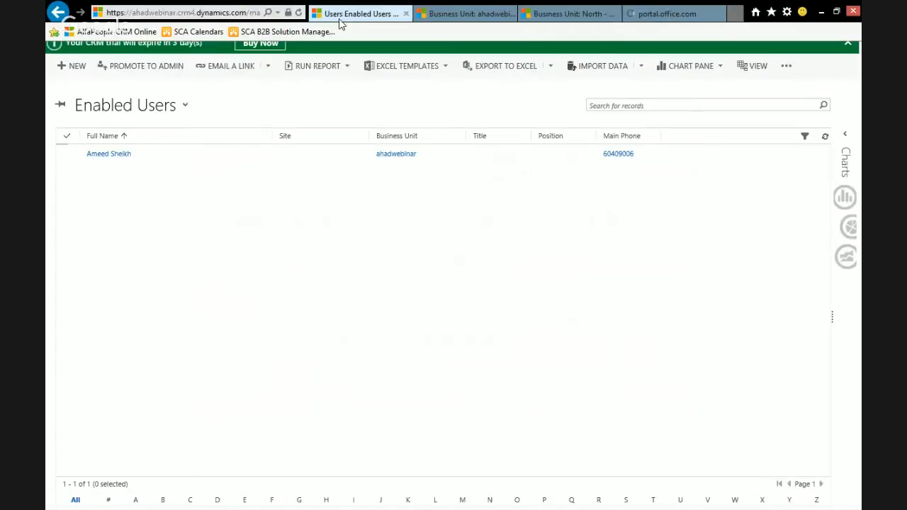
click(671, 16)
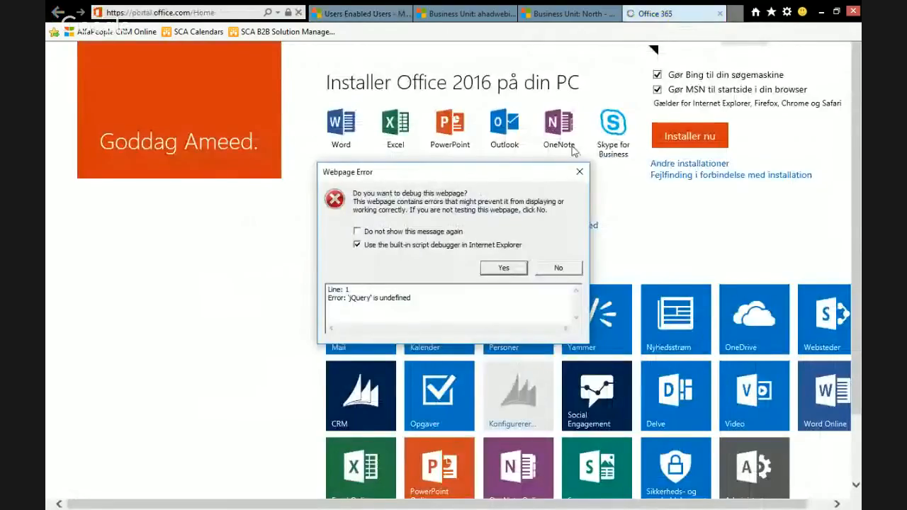
click(573, 268)
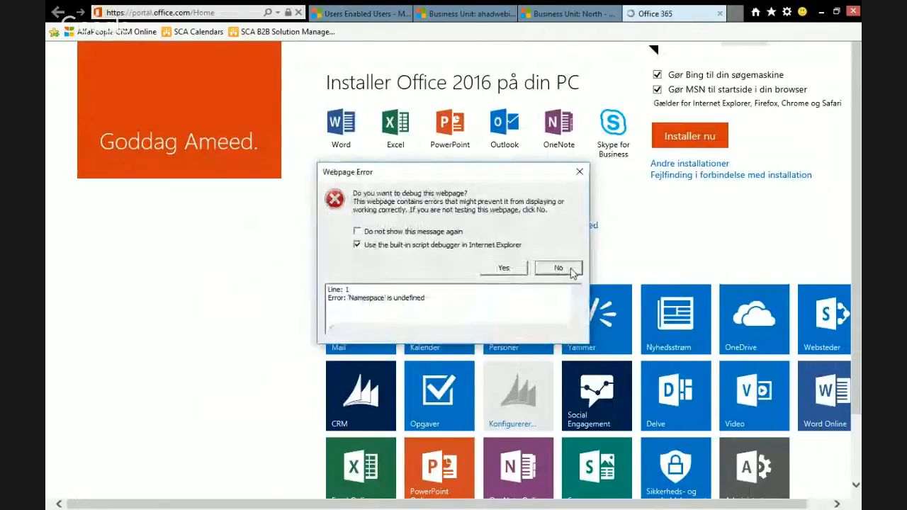
click(573, 268)
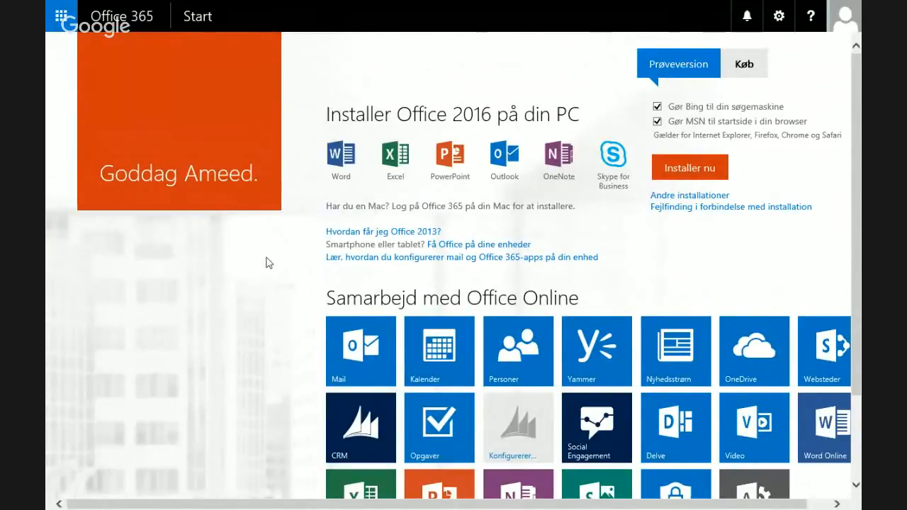
mouse_move(482, 2)
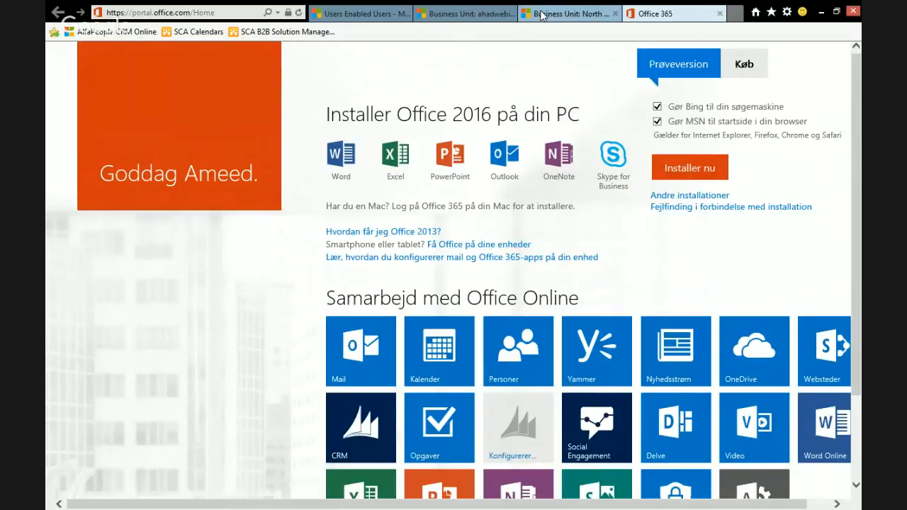
scroll(670, 273, down, 2)
scroll(666, 345, up, 2)
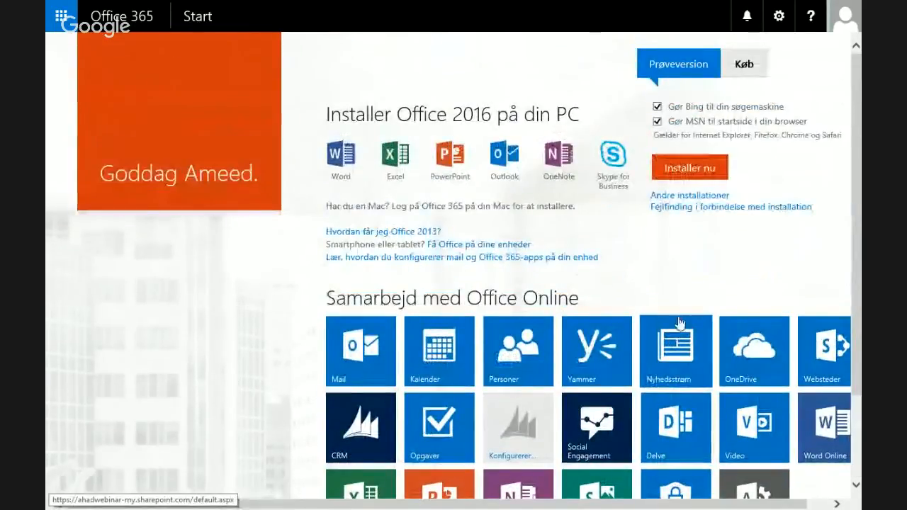
mouse_move(567, 6)
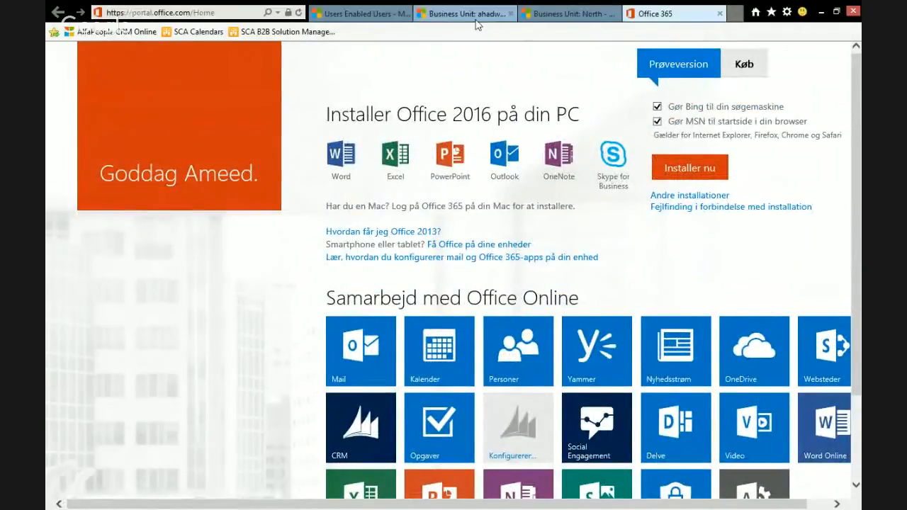
Return to the Enabled Users list in Dynamics CRM, open the existing user's record and review its user, team and organization information.
click(358, 20)
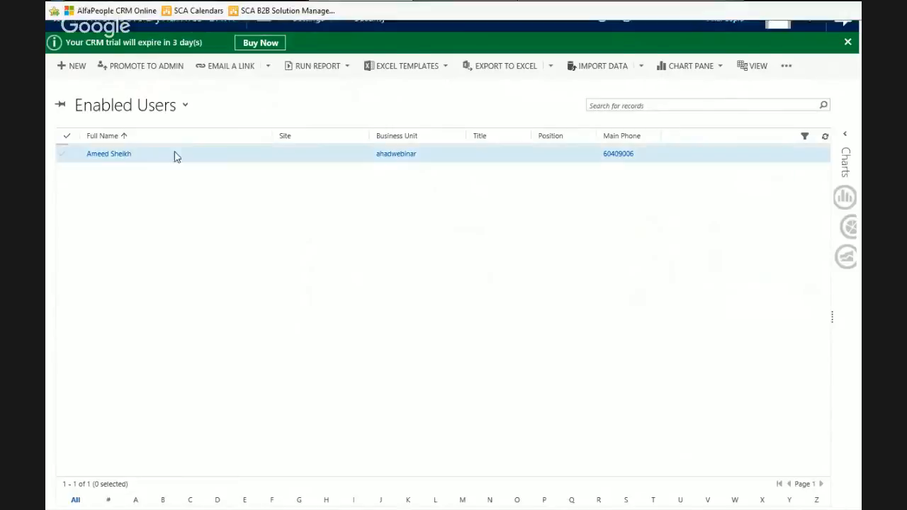
click(108, 154)
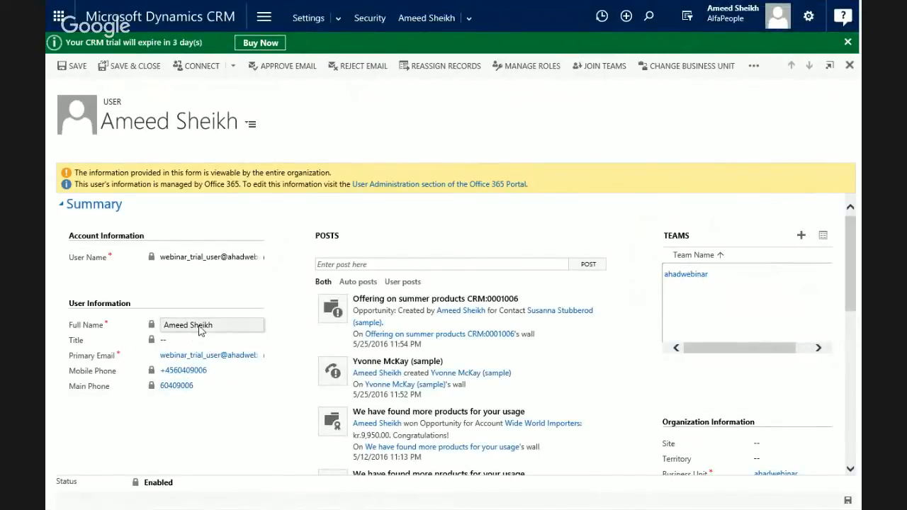
double_click(209, 330)
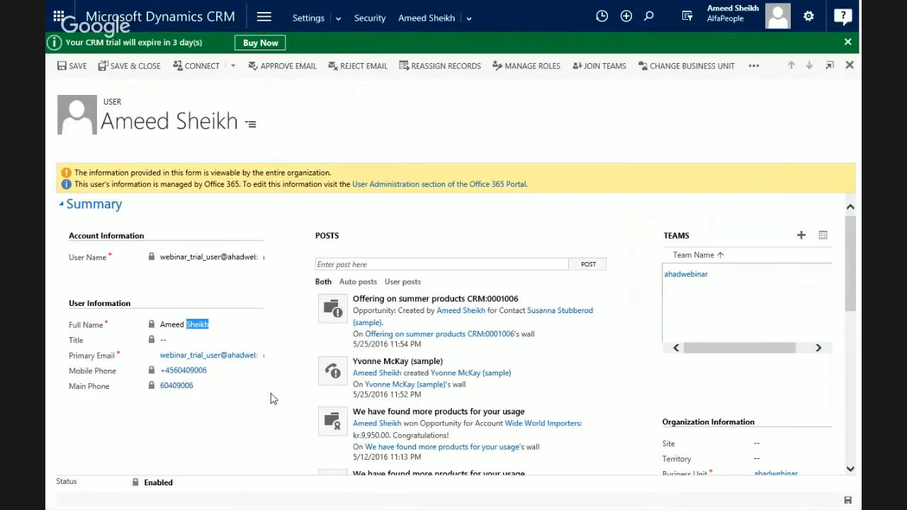
scroll(273, 394, down, 2)
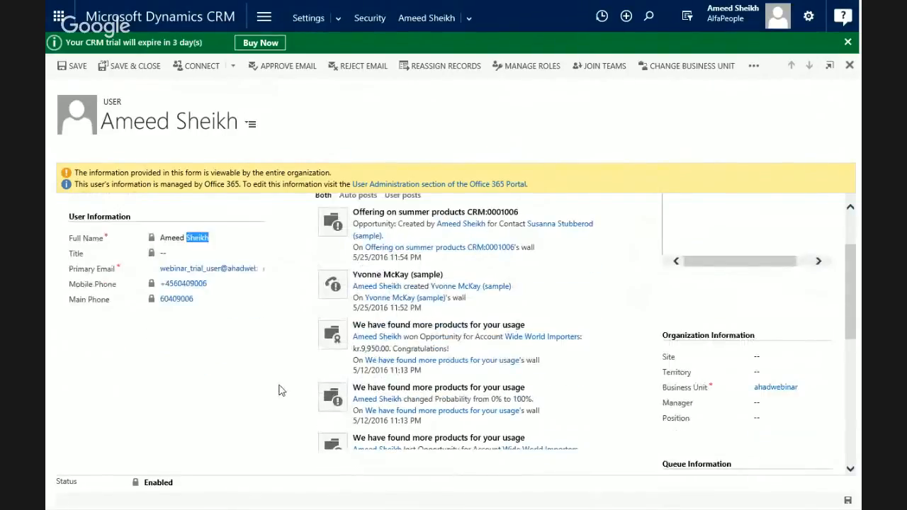
scroll(287, 393, down, 2)
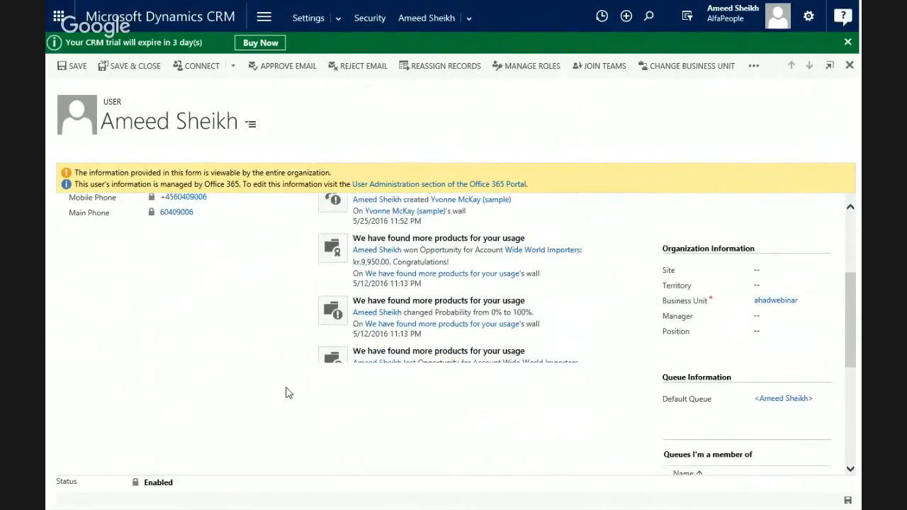
scroll(287, 393, up, 3)
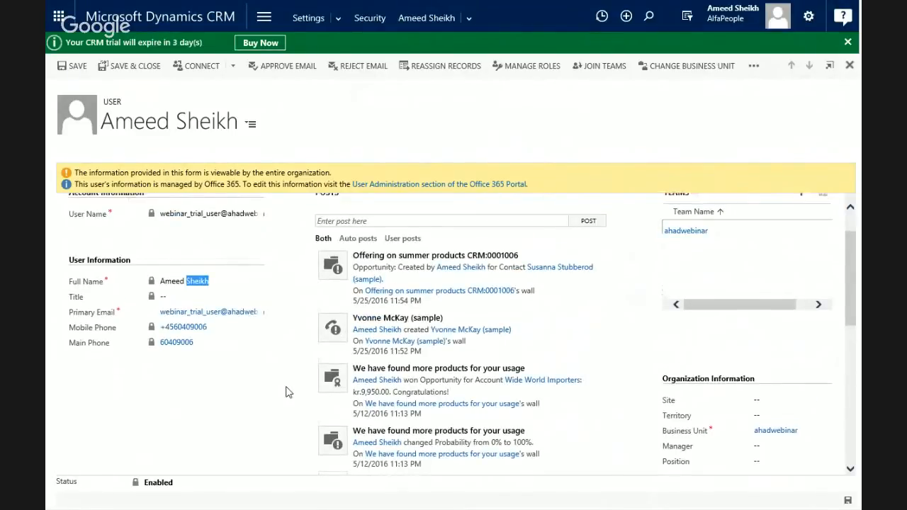
scroll(287, 391, up, 1)
scroll(288, 390, down, 2)
scroll(288, 391, up, 2)
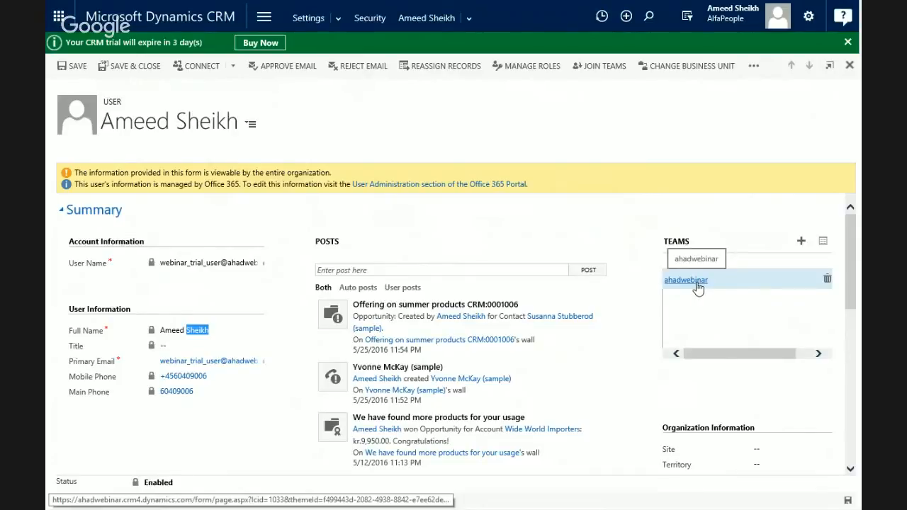
Open the ahadwebinar team from the user's record and again from the ahadwebinar business unit's related teams.
click(698, 285)
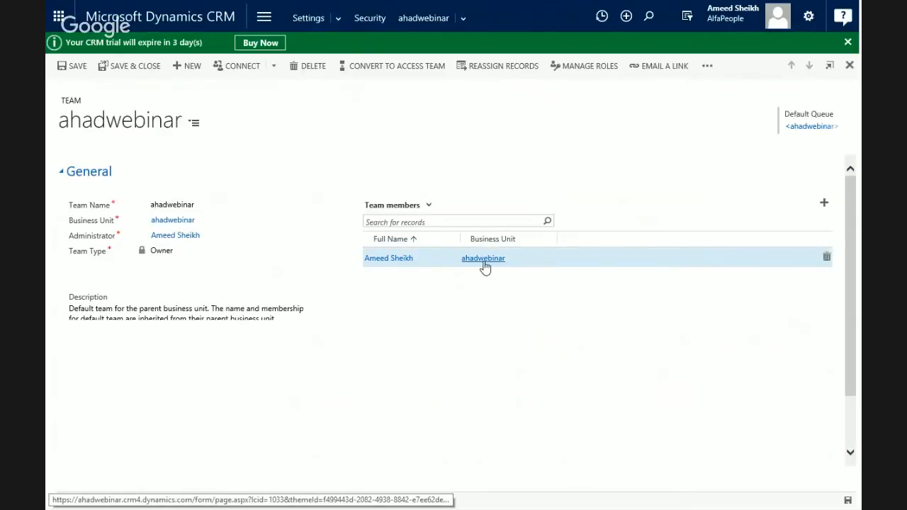
mouse_move(464, 10)
click(453, 17)
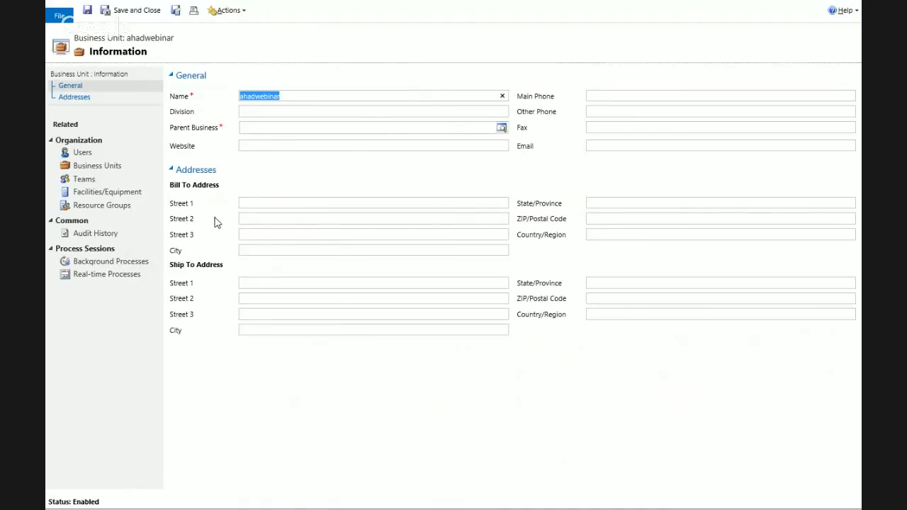
click(80, 188)
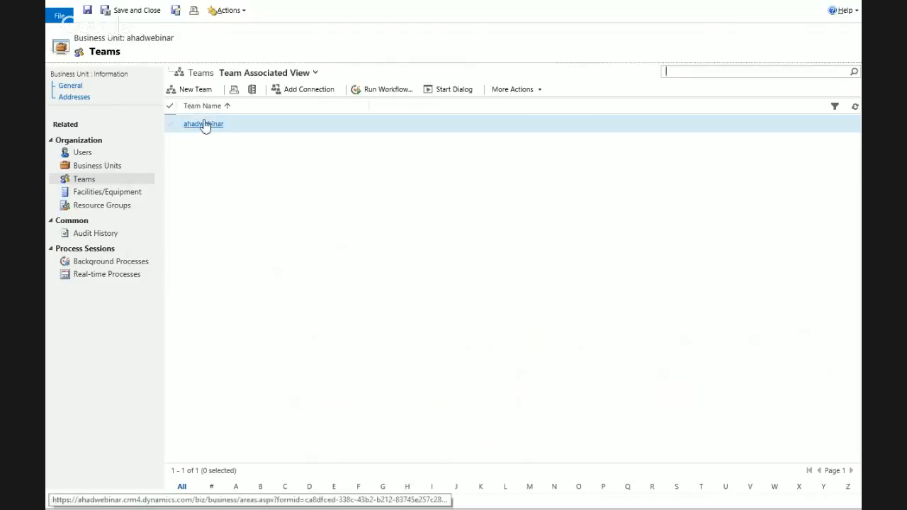
click(220, 126)
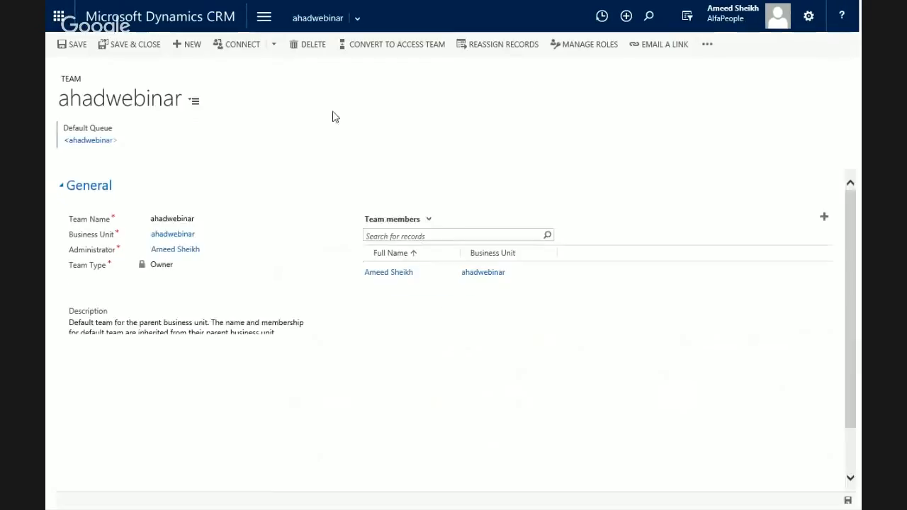
Review the security roles that can be assigned to the ahadwebinar team, and leave role management without applying any.
click(193, 105)
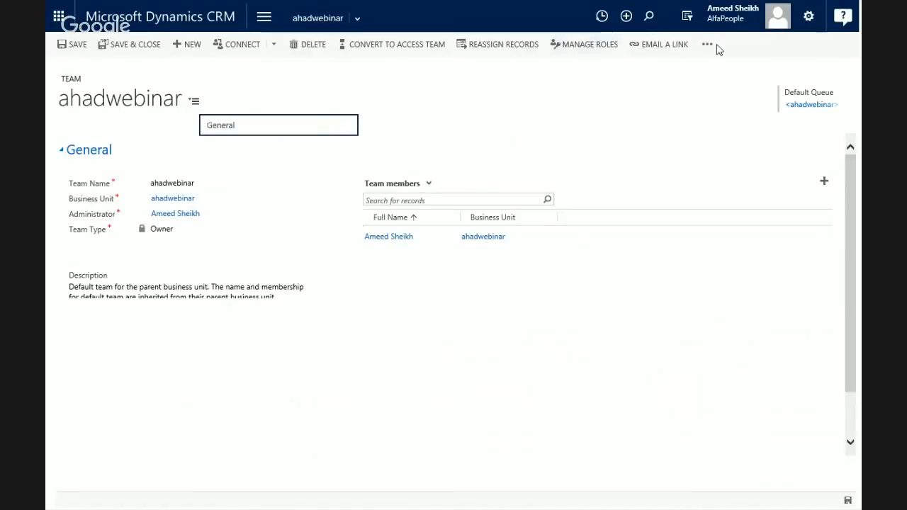
click(600, 48)
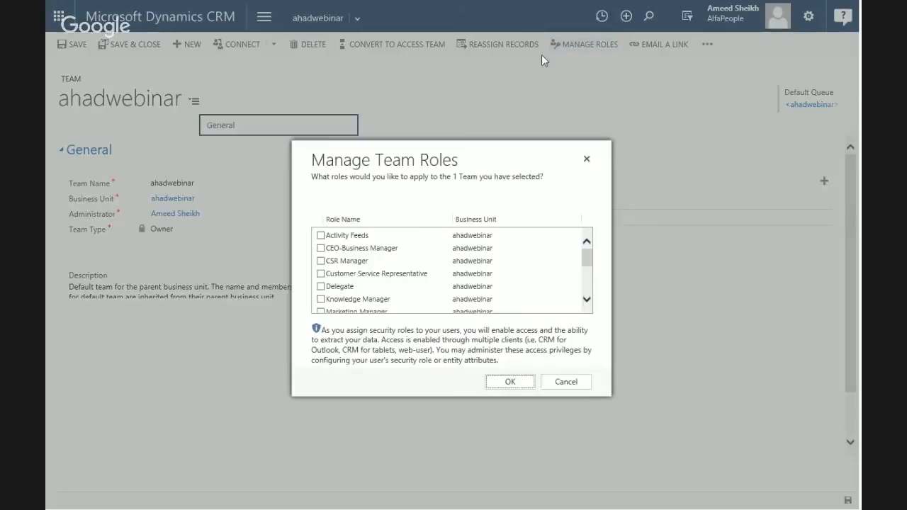
scroll(385, 271, down, 5)
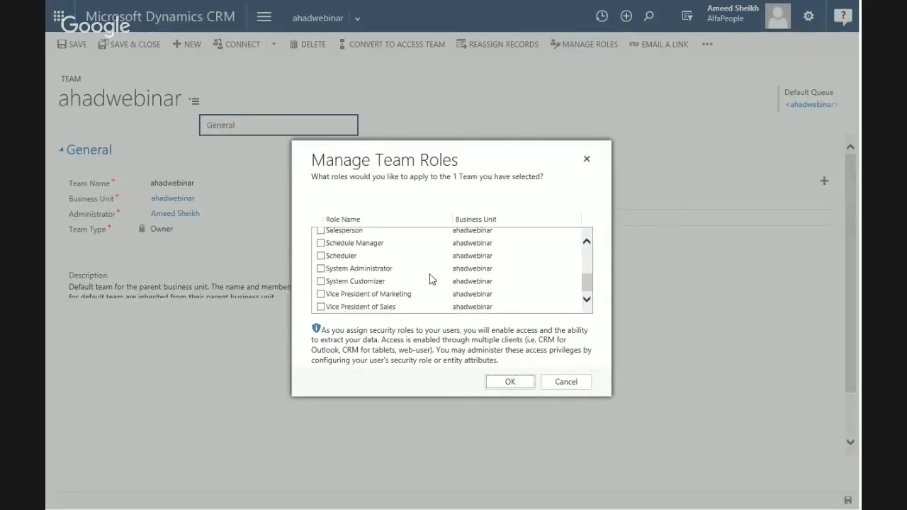
scroll(435, 284, up, 5)
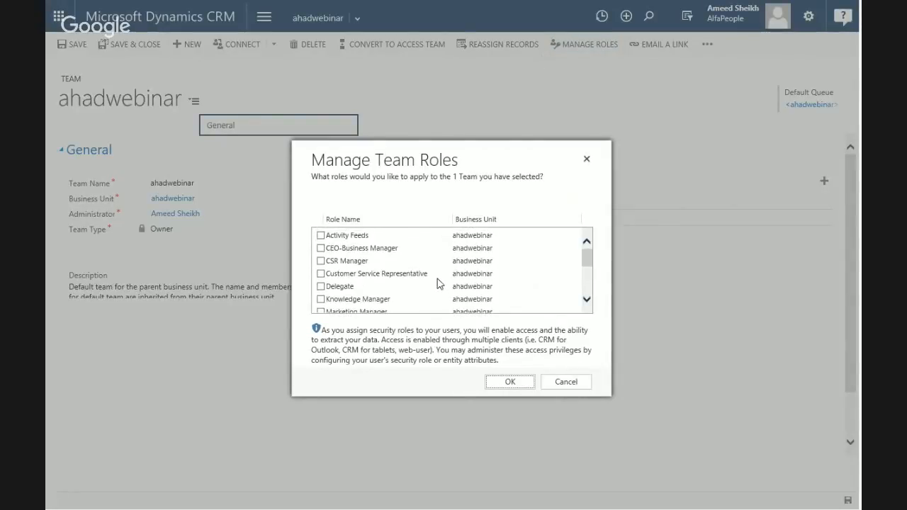
scroll(451, 302, down, 3)
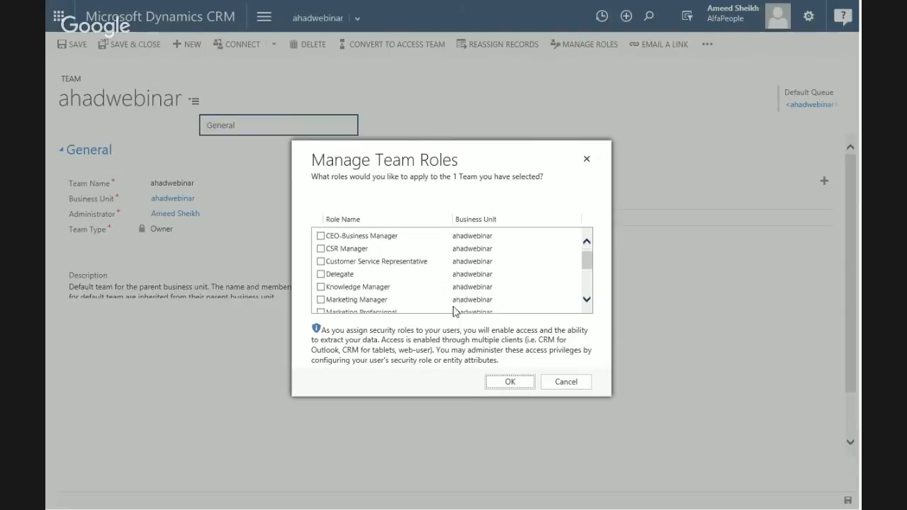
scroll(452, 312, down, 2)
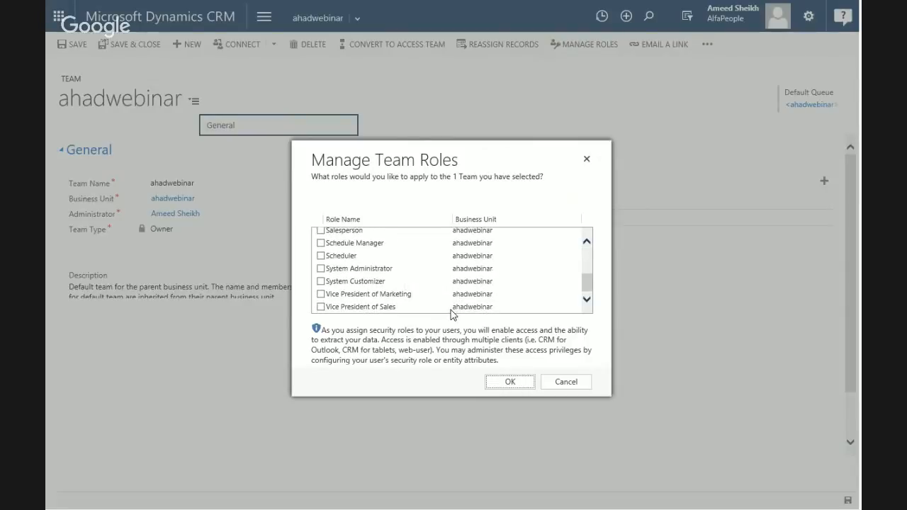
click(579, 391)
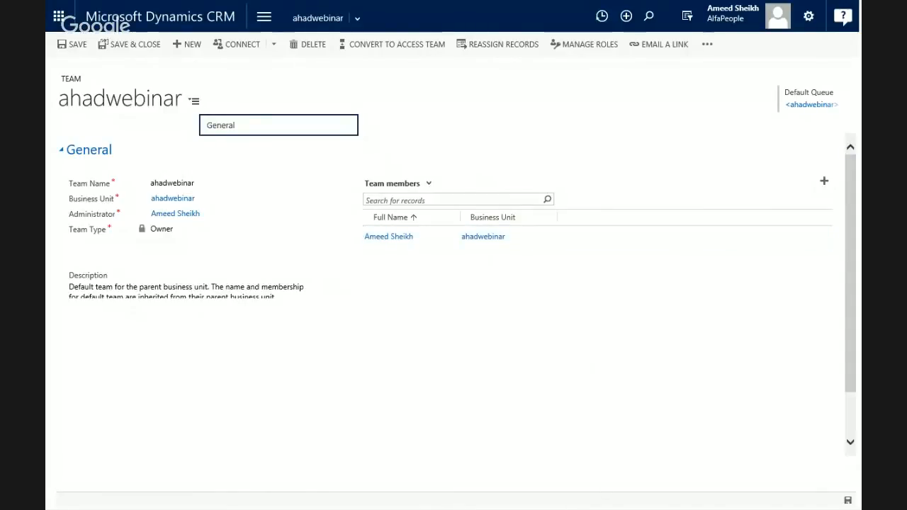
Show the Business Units & Users Administration slide, and return to ahadwebinar's list of child business units in Dynamics CRM.
key(alt+Tab)
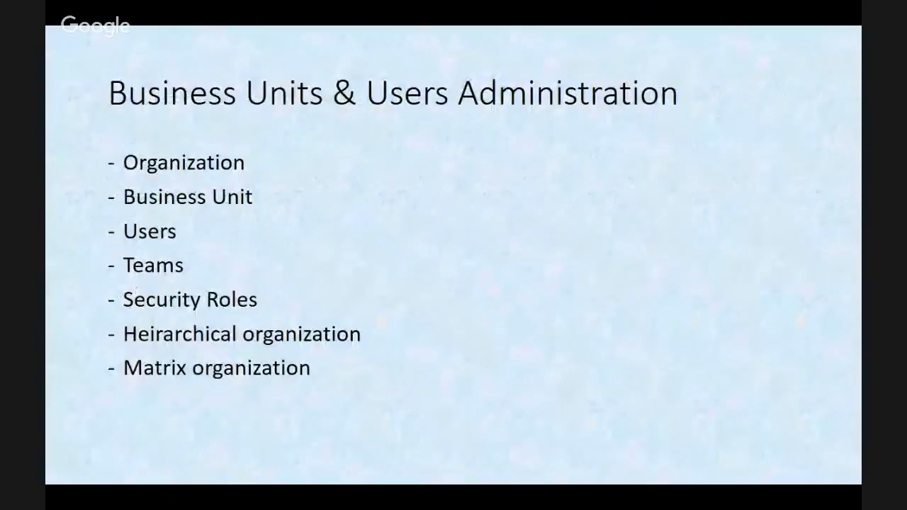
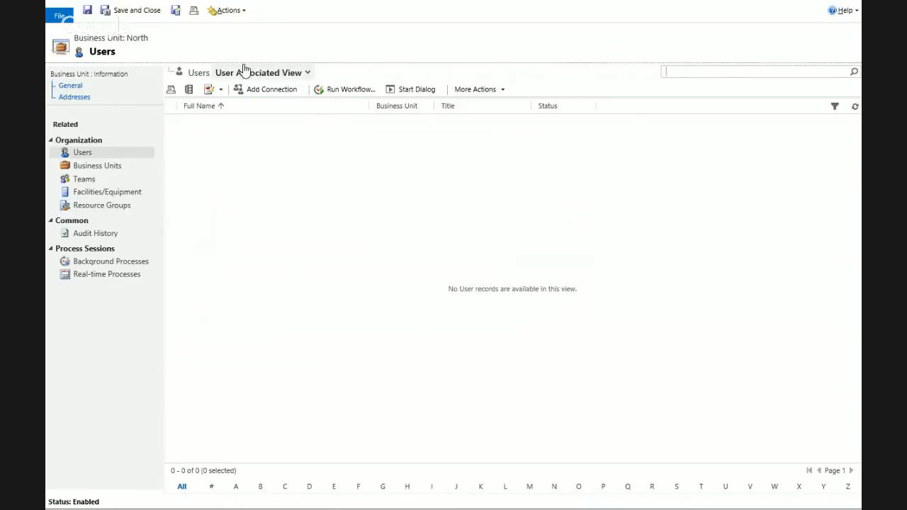
mouse_move(385, 4)
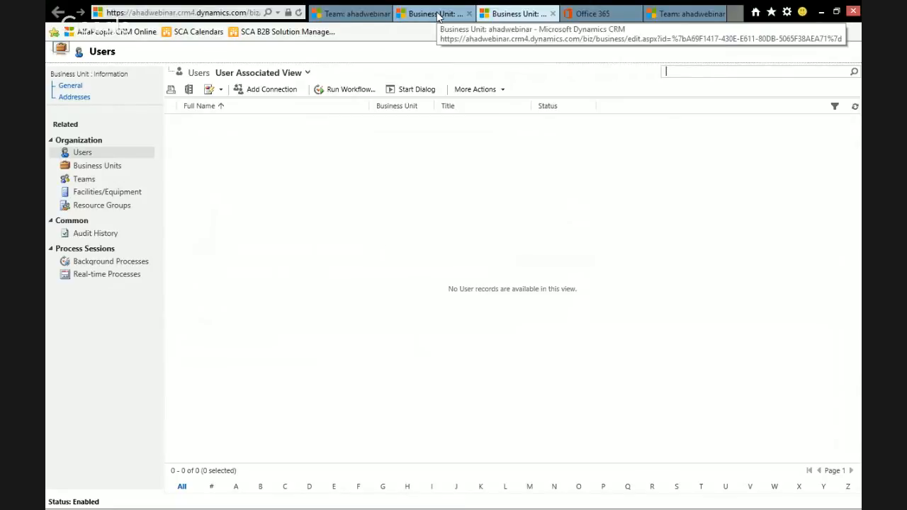
click(437, 16)
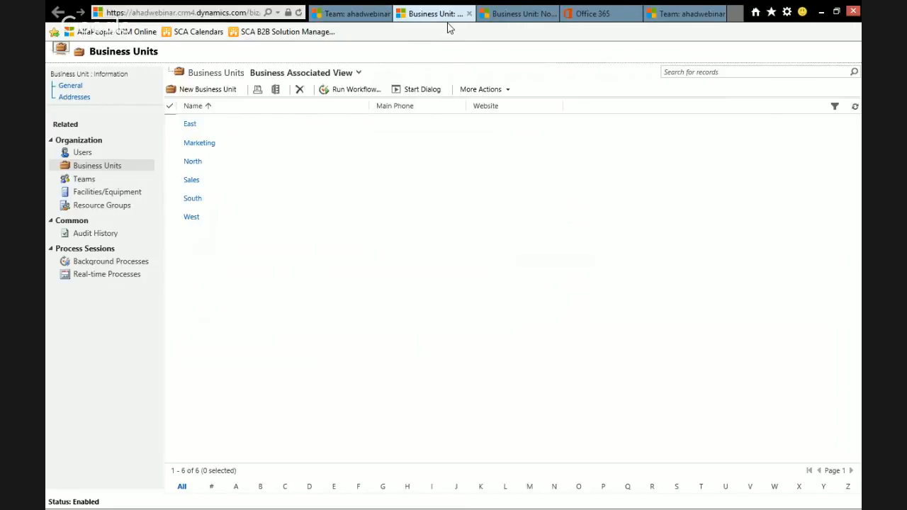
Open Security Roles from the Security settings and examine the CSR Manager role's Core Records privileges.
mouse_move(486, 4)
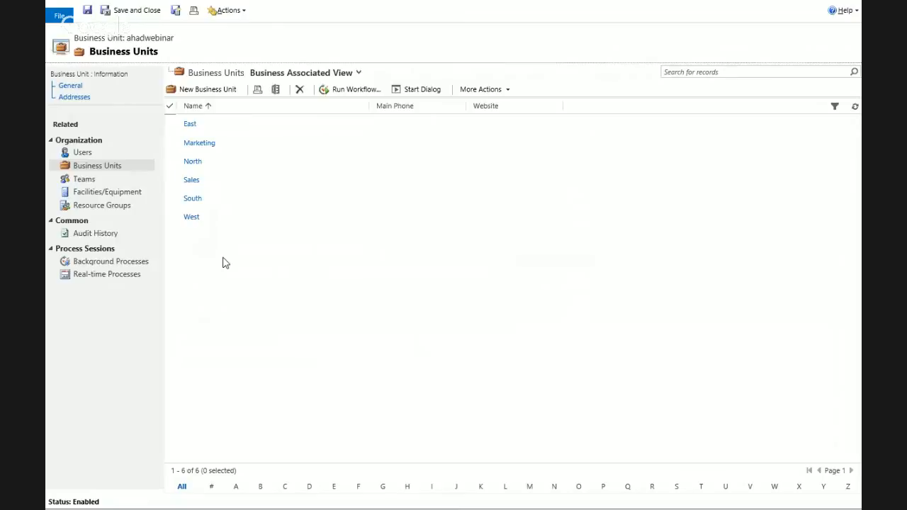
click(337, 21)
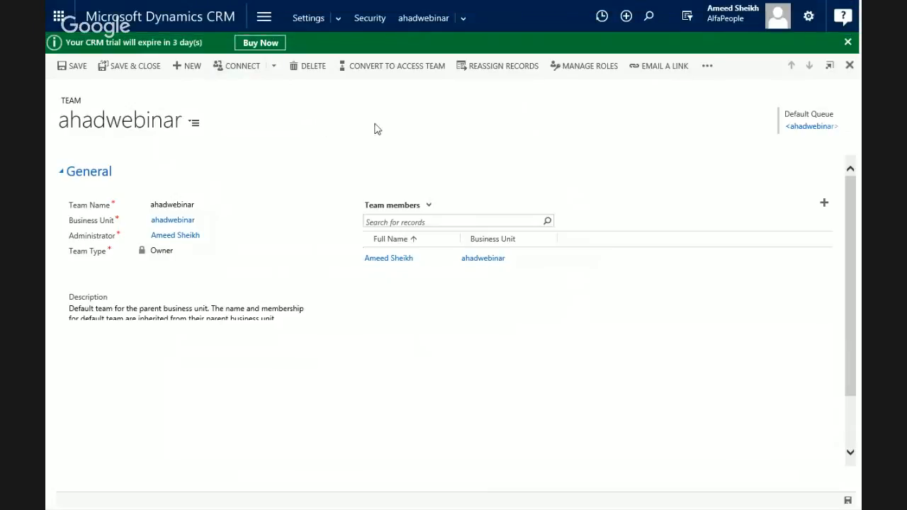
click(344, 22)
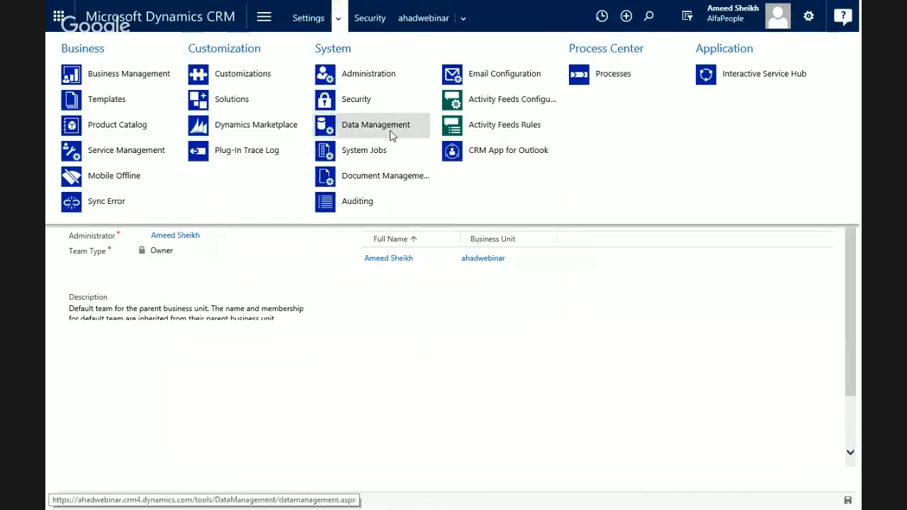
click(379, 108)
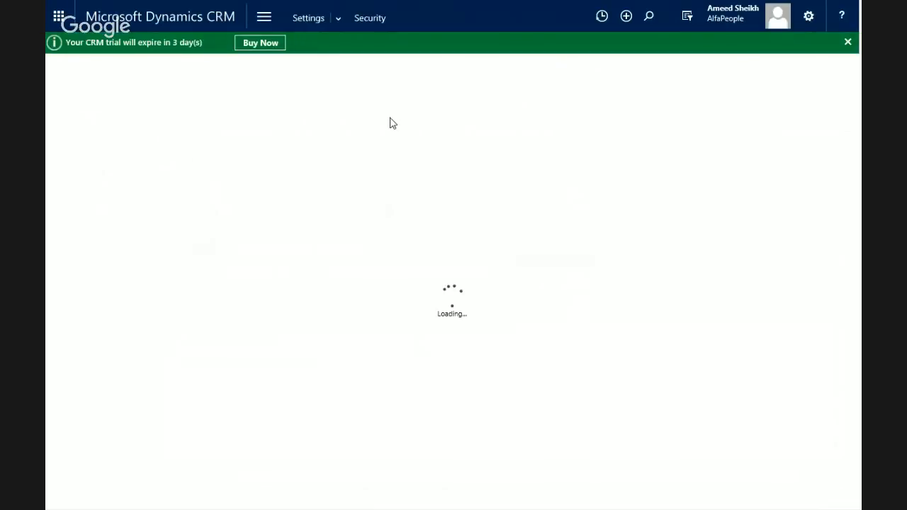
click(136, 168)
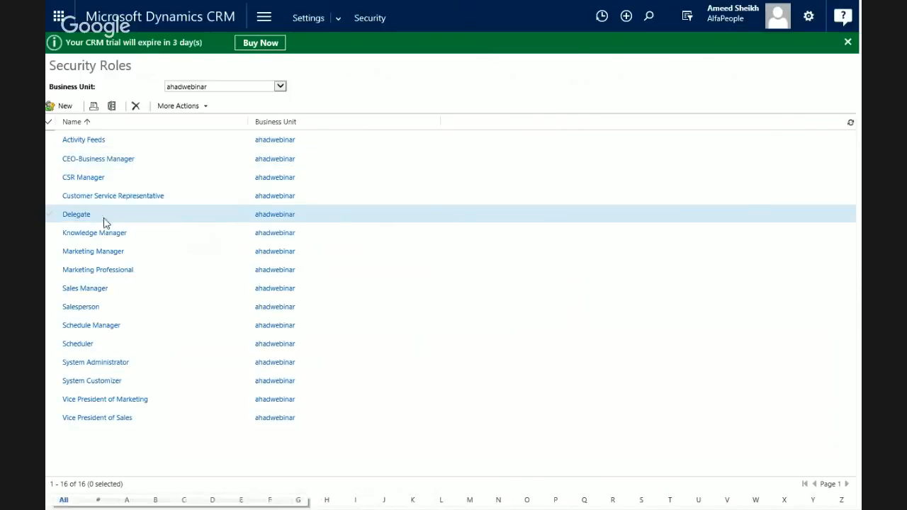
click(97, 181)
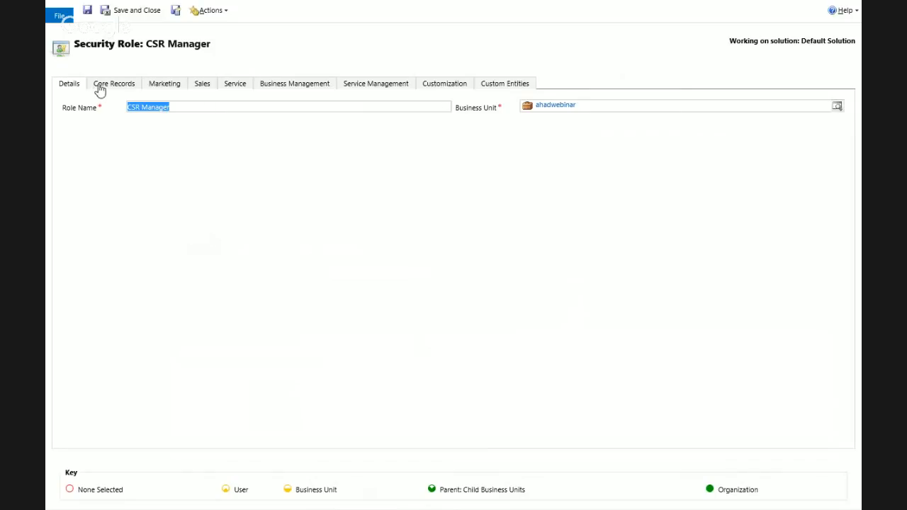
click(100, 87)
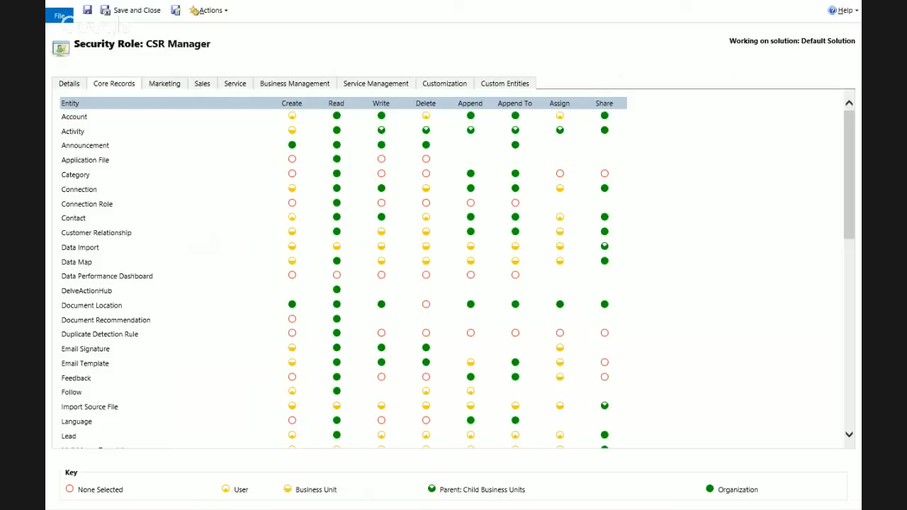
Return to the ahadwebinar team record by way of the business units list and browse the roles available to the team.
mouse_move(571, 32)
mouse_move(584, 4)
click(413, 16)
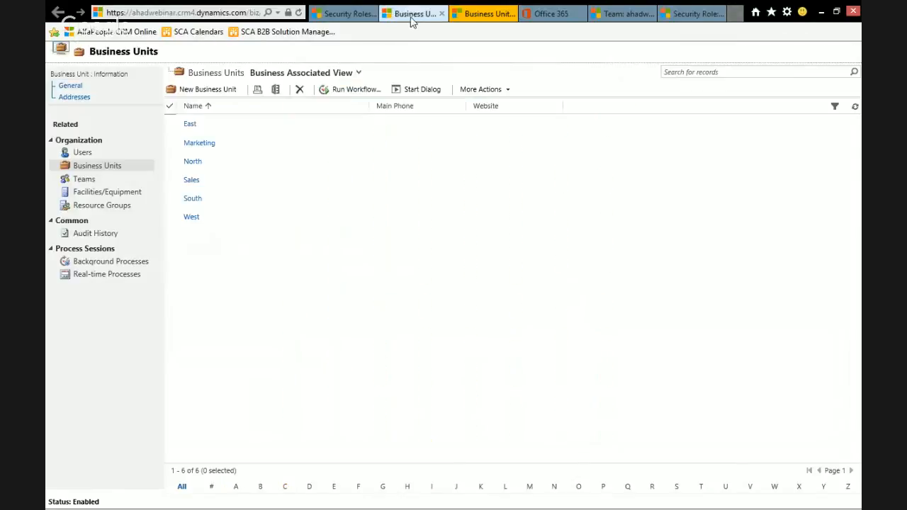
click(633, 14)
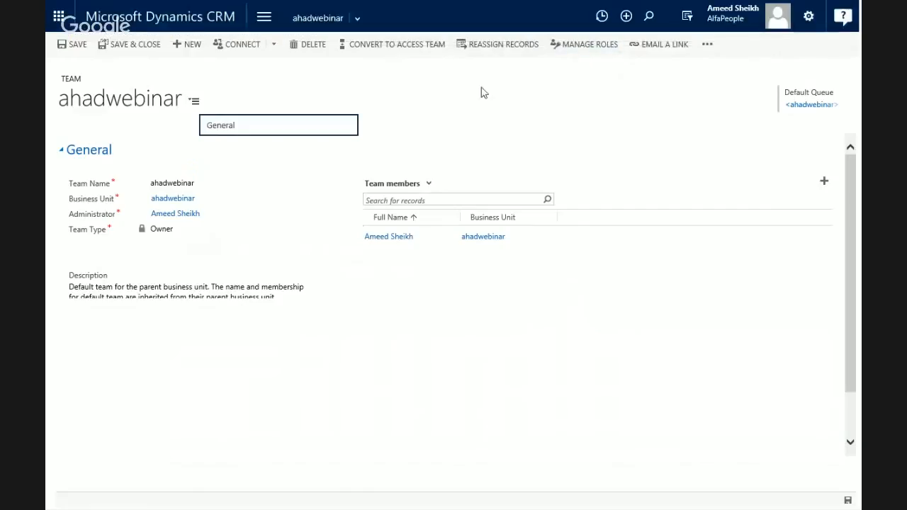
click(601, 46)
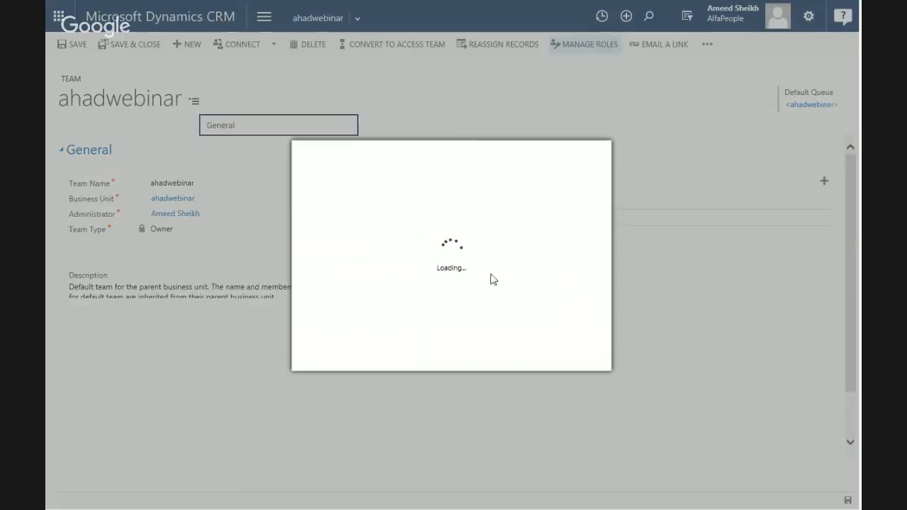
scroll(531, 290, down, 3)
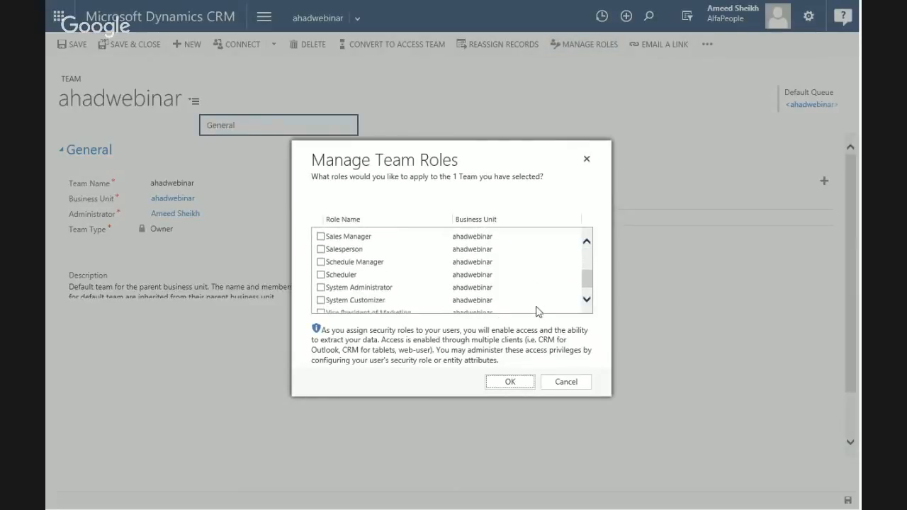